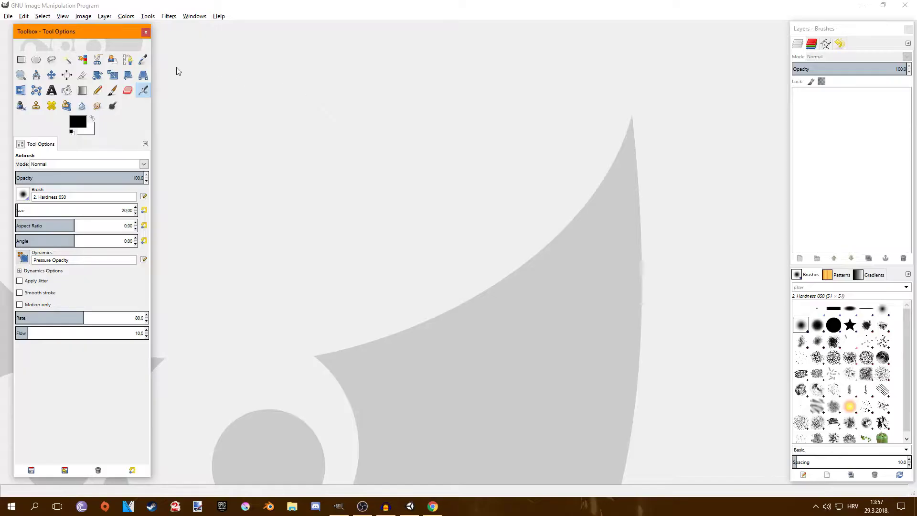
Step: Create a new 1024 × 1024 px image with Fill with set to Transparency
{"action": "left_click", "coordinate": [8, 16]}
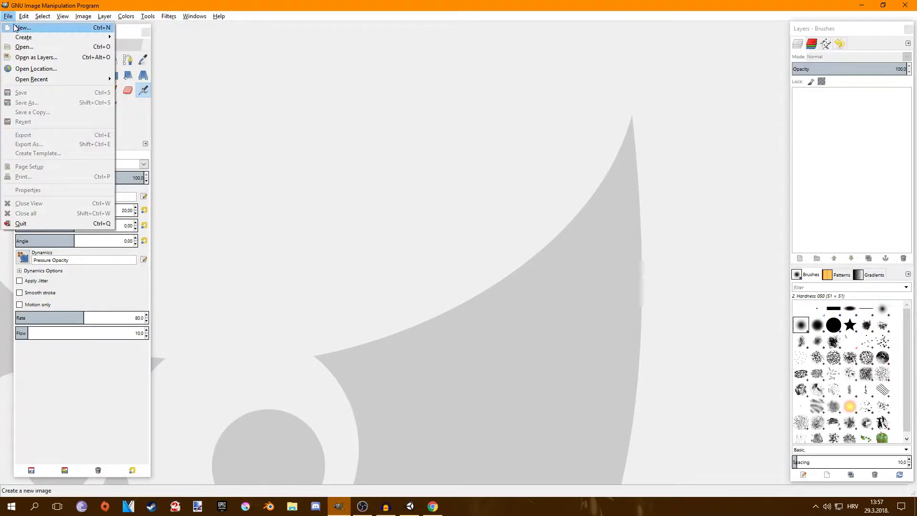
{"action": "left_click", "coordinate": [25, 28]}
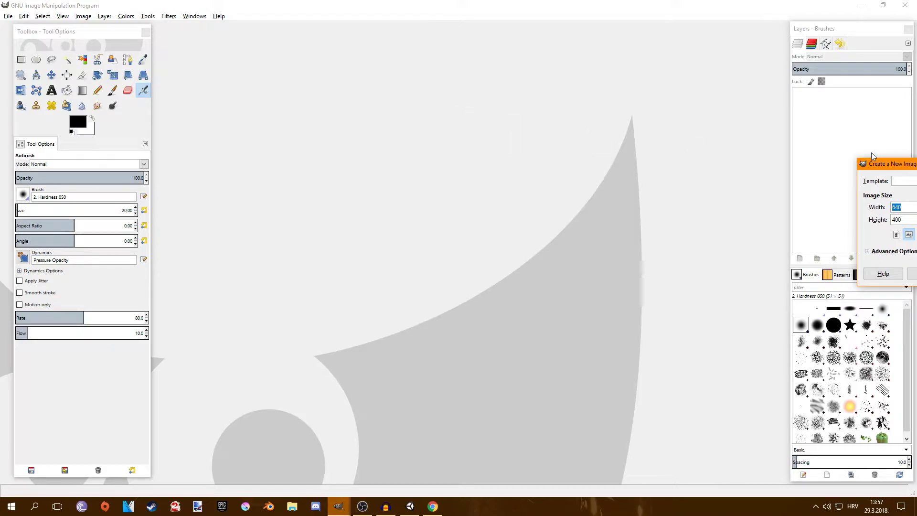
{"action": "left_click_drag", "start_coordinate": [877, 164], "coordinate": [455, 156]}
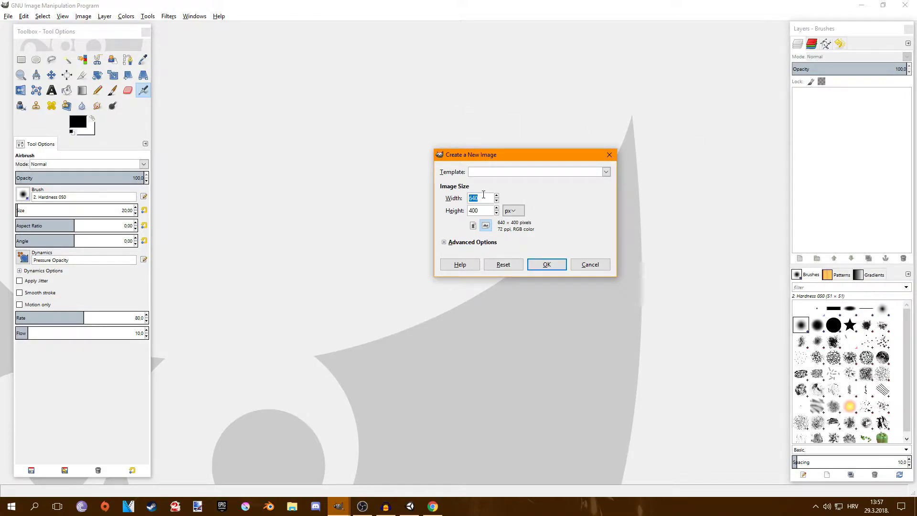
{"action": "key", "text": "Tab"}
{"action": "type", "text": "1"}
{"action": "left_click", "coordinate": [471, 242]}
{"action": "left_click", "coordinate": [606, 294]}
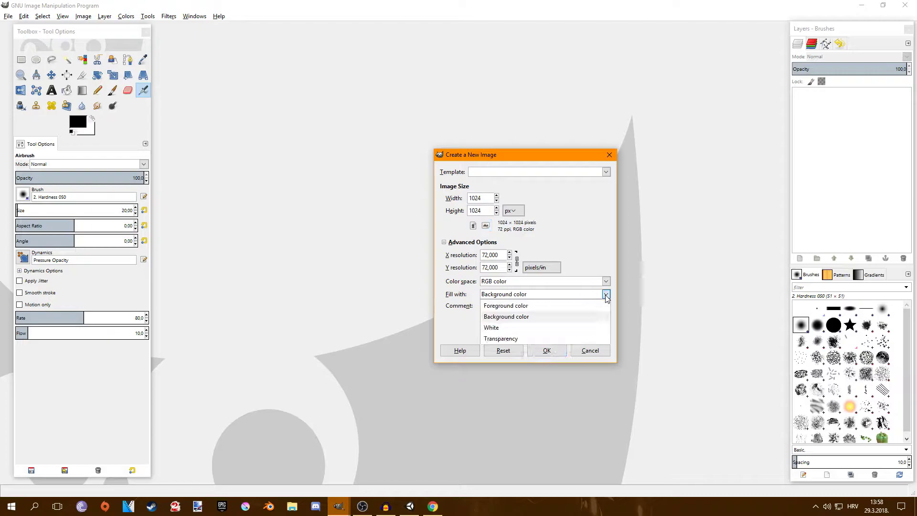
{"action": "left_click", "coordinate": [520, 338]}
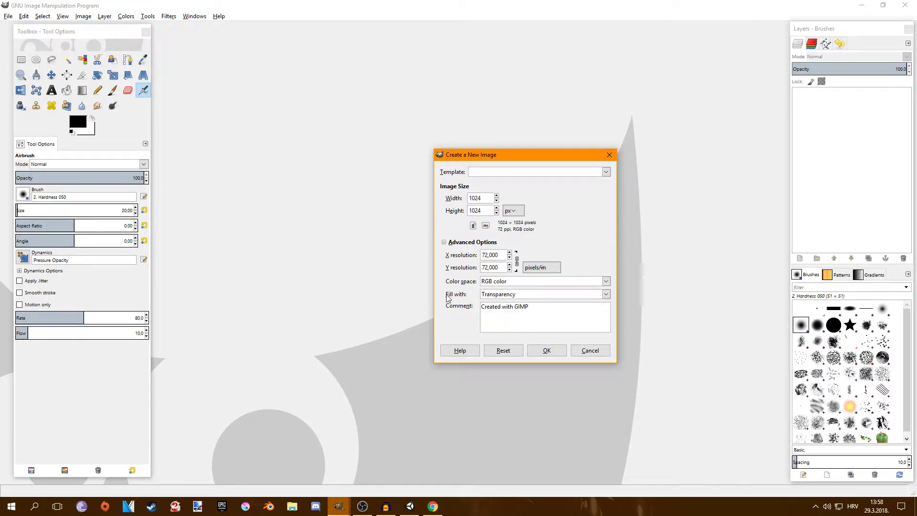
{"action": "left_click", "coordinate": [557, 352]}
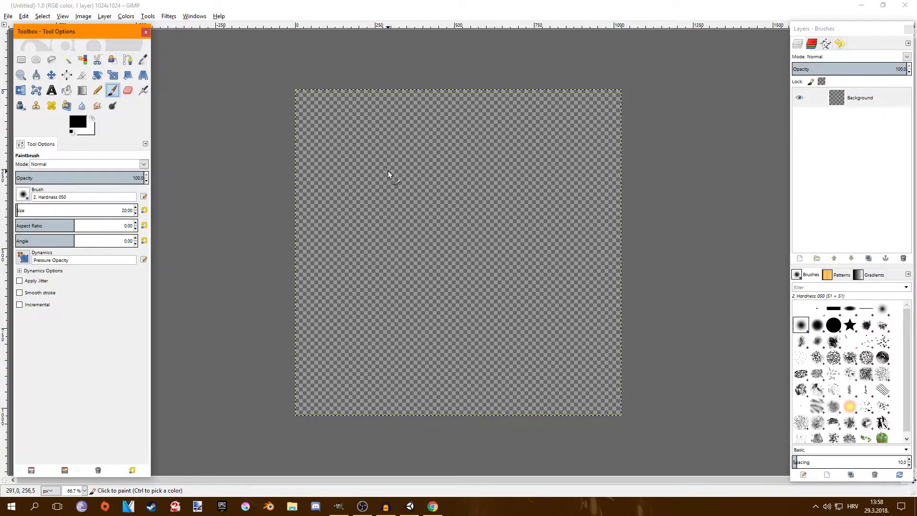
{"action": "left_click_drag", "start_coordinate": [386, 167], "coordinate": [429, 348]}
{"action": "left_click_drag", "start_coordinate": [444, 208], "coordinate": [445, 357]}
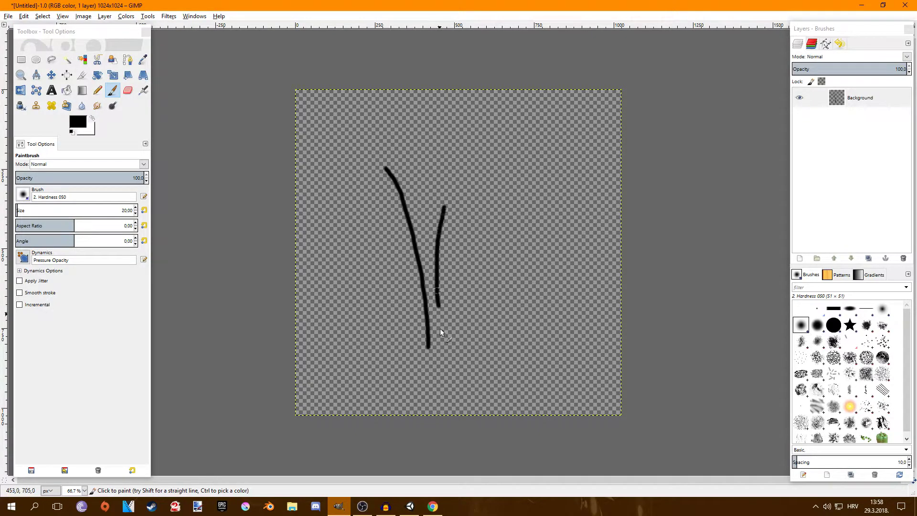
{"action": "left_click_drag", "start_coordinate": [488, 219], "coordinate": [491, 407]}
{"action": "left_click_drag", "start_coordinate": [571, 213], "coordinate": [557, 361]}
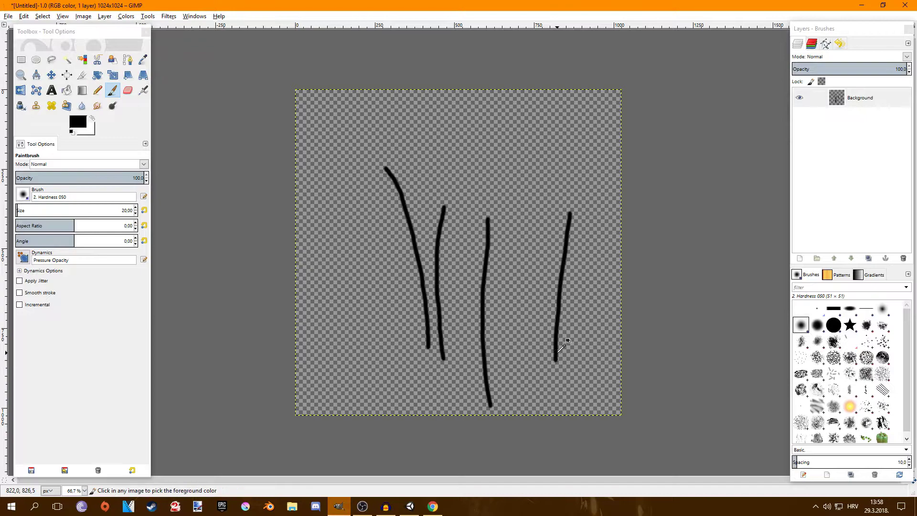
{"action": "key", "text": "ctrl+z"}
{"action": "key", "text": "ctrl+z"}
{"action": "key", "text": "ctrl+z"}
{"action": "key", "text": "ctrl+z"}
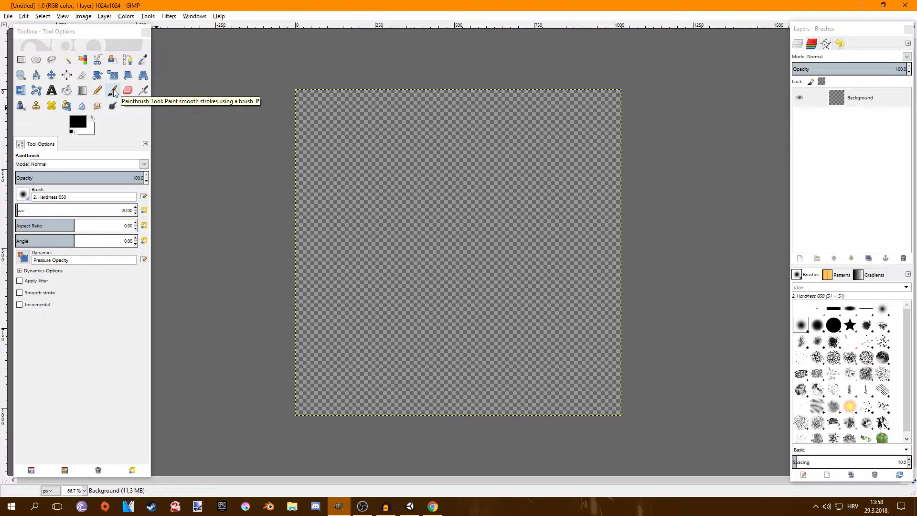
Step: Create a new paint dynamics named 'Grass Brush' with Size mapped to Fade
{"action": "left_click", "coordinate": [23, 257]}
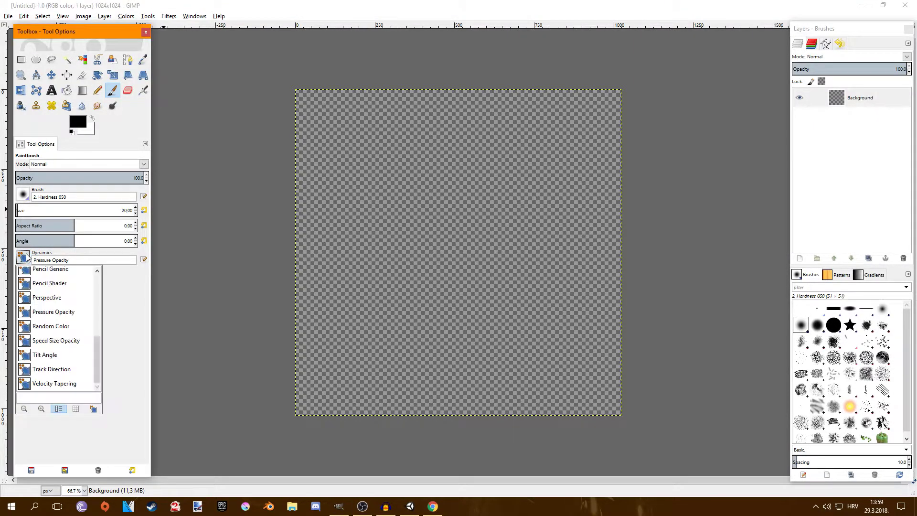
{"action": "left_click", "coordinate": [93, 409]}
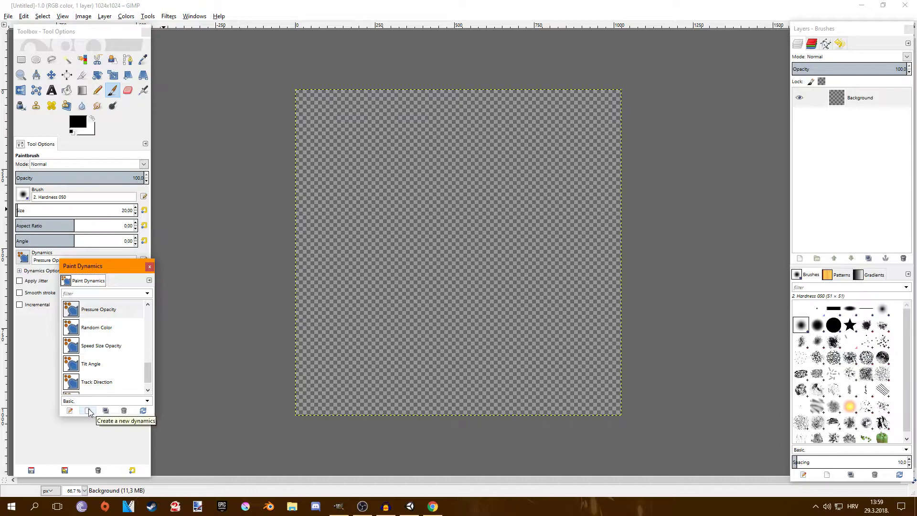
{"action": "left_click", "coordinate": [89, 411]}
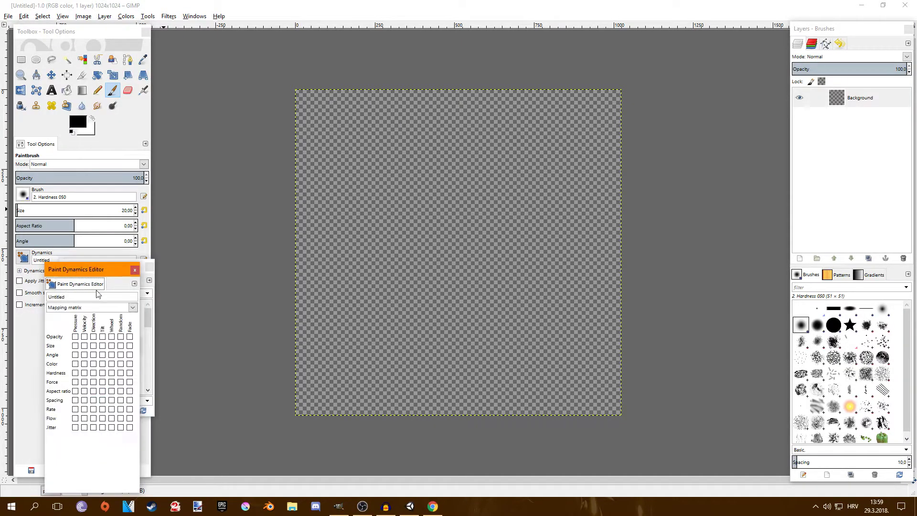
{"action": "left_click_drag", "start_coordinate": [97, 271], "coordinate": [430, 157]}
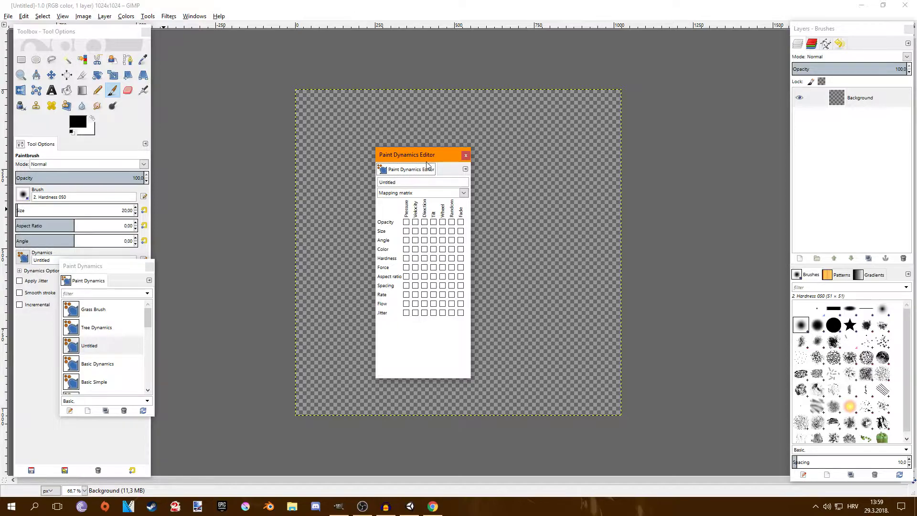
{"action": "left_click", "coordinate": [461, 231]}
{"action": "type", "text": "Grass Brush"}
{"action": "left_click", "coordinate": [475, 184]}
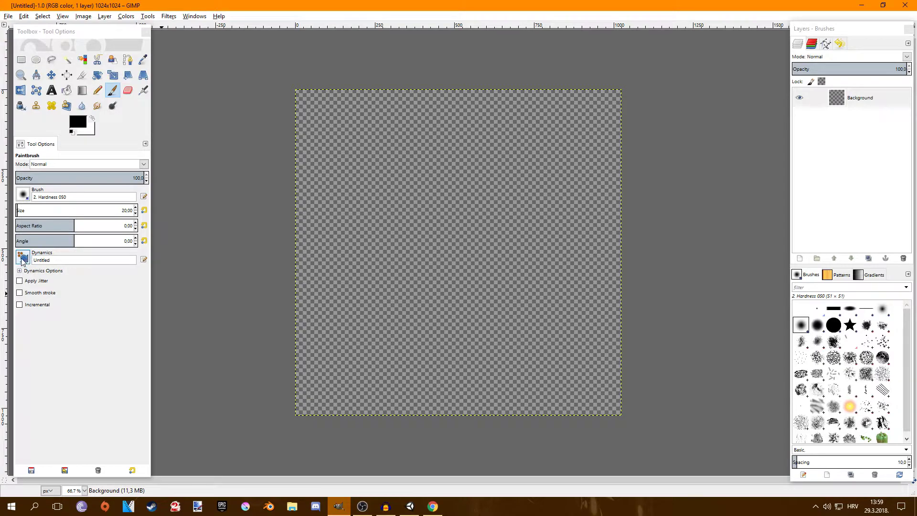
Step: Make Grass Brush the active dynamics and start editing the brush size
{"action": "left_click", "coordinate": [22, 258]}
{"action": "left_click", "coordinate": [42, 274]}
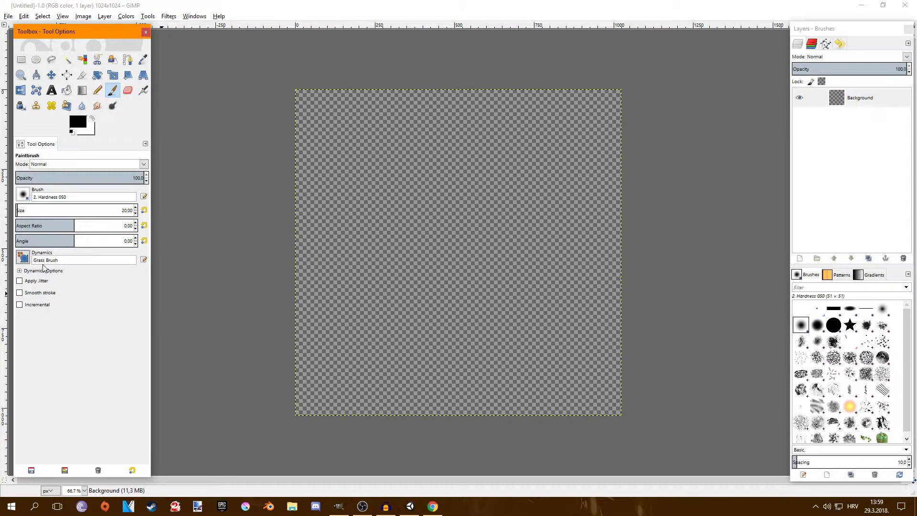
{"action": "left_click", "coordinate": [117, 209]}
Step: Set the brush size to 40 and sketch trial grass blades, undoing unwanted strokes
{"action": "type", "text": "4"}
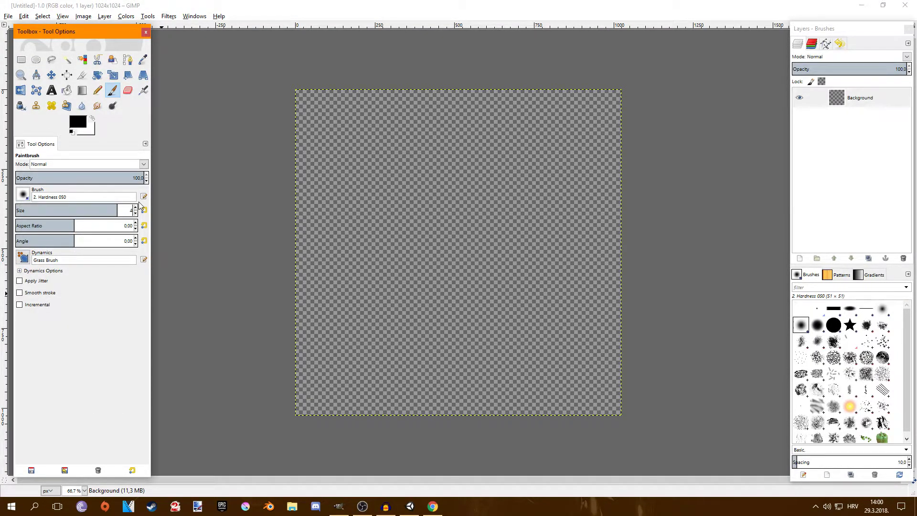
{"action": "type", "text": "0"}
{"action": "key", "text": "Return"}
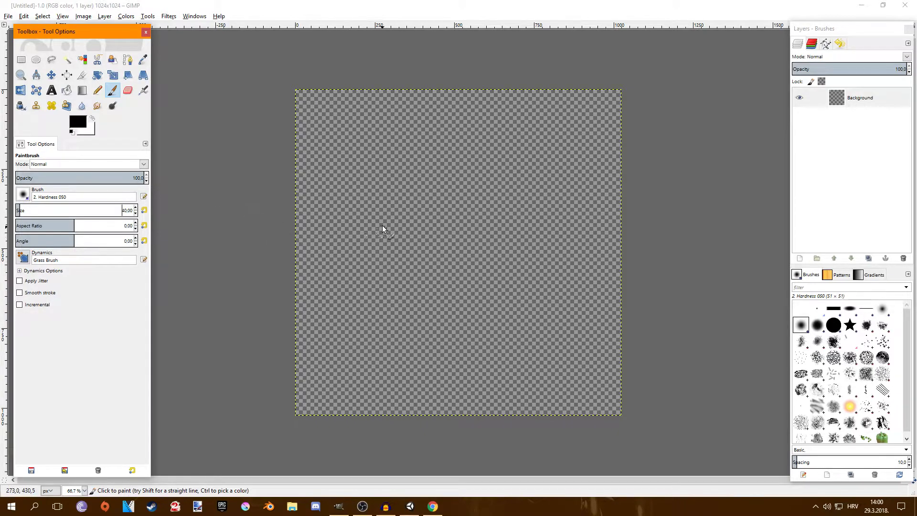
{"action": "left_click_drag", "start_coordinate": [381, 209], "coordinate": [425, 393]}
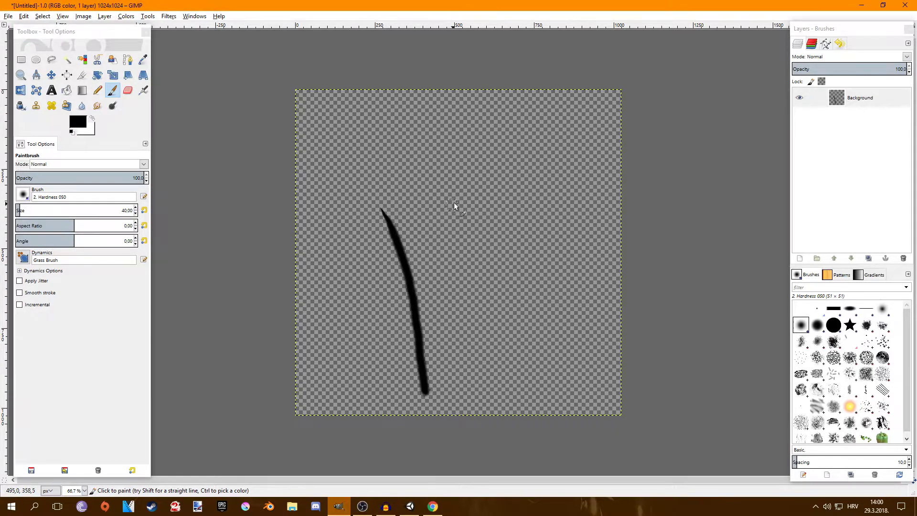
{"action": "left_click_drag", "start_coordinate": [459, 201], "coordinate": [470, 451]}
{"action": "left_click_drag", "start_coordinate": [527, 209], "coordinate": [489, 426]}
{"action": "left_click_drag", "start_coordinate": [552, 269], "coordinate": [534, 453]}
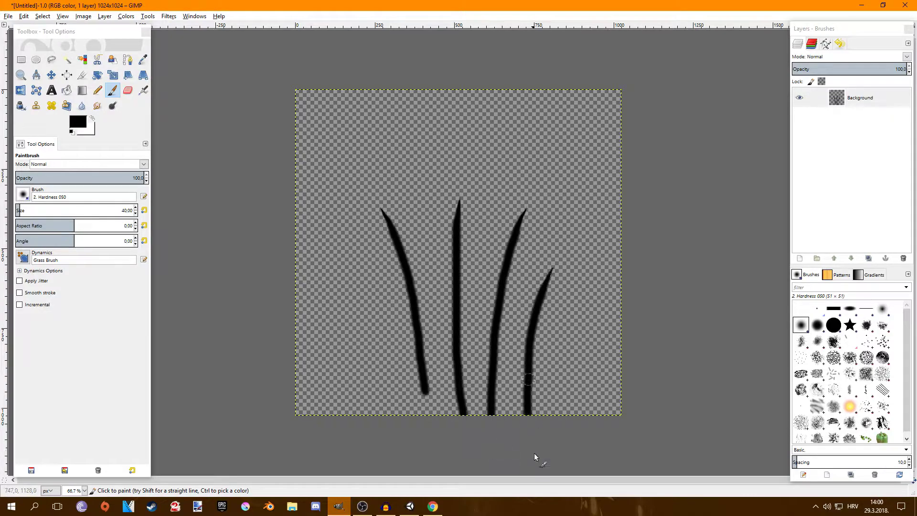
{"action": "left_click_drag", "start_coordinate": [464, 252], "coordinate": [487, 421]}
{"action": "left_click_drag", "start_coordinate": [359, 235], "coordinate": [412, 423]}
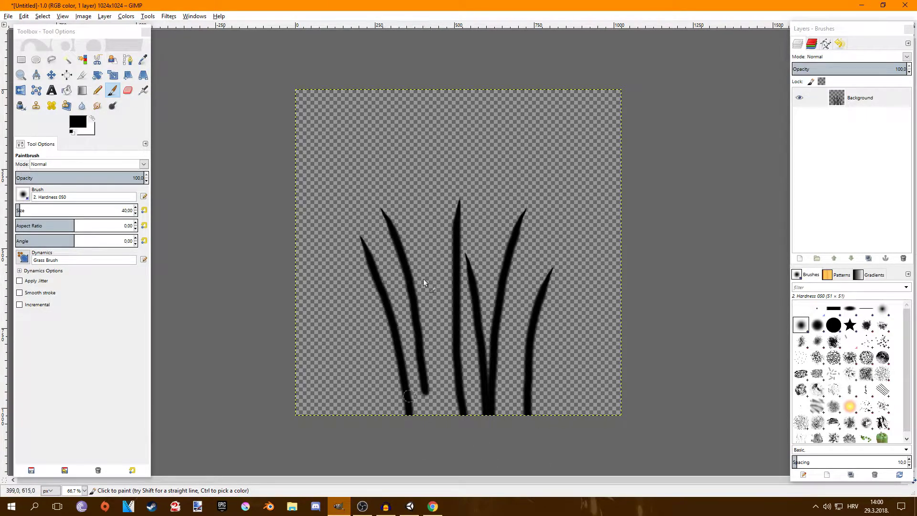
{"action": "left_click_drag", "start_coordinate": [438, 245], "coordinate": [432, 423]}
{"action": "left_click_drag", "start_coordinate": [520, 231], "coordinate": [540, 454]}
{"action": "key", "text": "ctrl+z"}
{"action": "key", "text": "ctrl+z"}
{"action": "key", "text": "ctrl+z"}
{"action": "key", "text": "ctrl+z"}
{"action": "key", "text": "ctrl+z"}
{"action": "key", "text": "ctrl+z"}
{"action": "key", "text": "ctrl+z"}
{"action": "key", "text": "ctrl+z"}
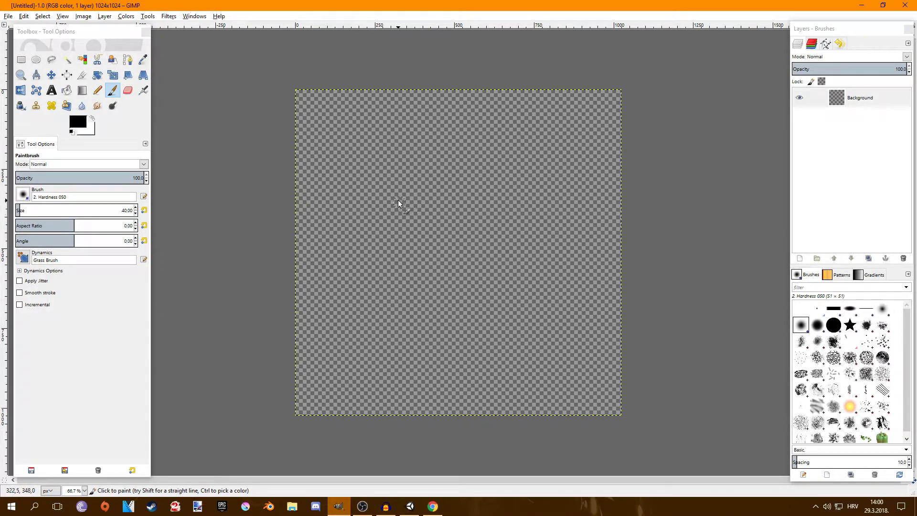
{"action": "left_click_drag", "start_coordinate": [396, 205], "coordinate": [430, 421]}
{"action": "key", "text": "ctrl+z"}
Step: Paint tapering blades through the centre and right of the clump down to the bottom edge
{"action": "left_click_drag", "start_coordinate": [421, 272], "coordinate": [448, 459]}
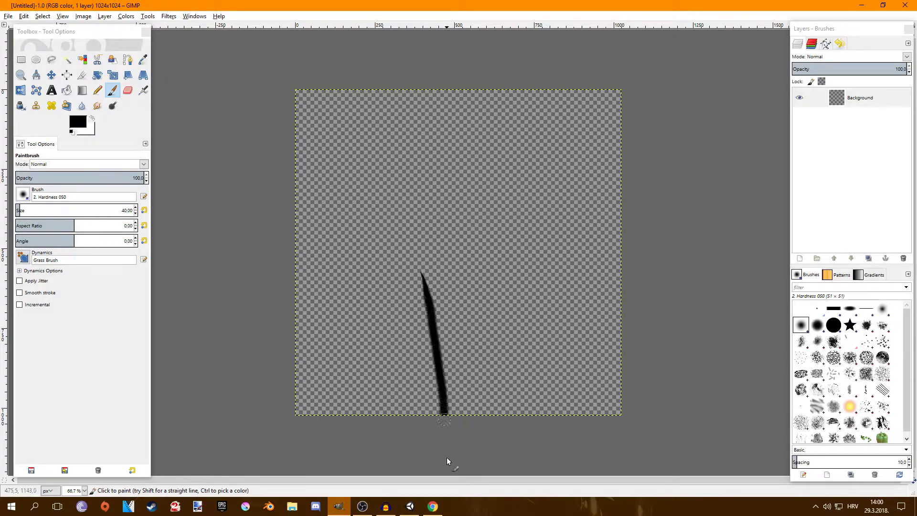
{"action": "mouse_move", "coordinate": [466, 233]}
{"action": "left_mouse_down"}
{"action": "mouse_move", "coordinate": [449, 331]}
{"action": "mouse_move", "coordinate": [449, 478]}
{"action": "left_mouse_up"}
{"action": "left_click_drag", "start_coordinate": [481, 279], "coordinate": [449, 454]}
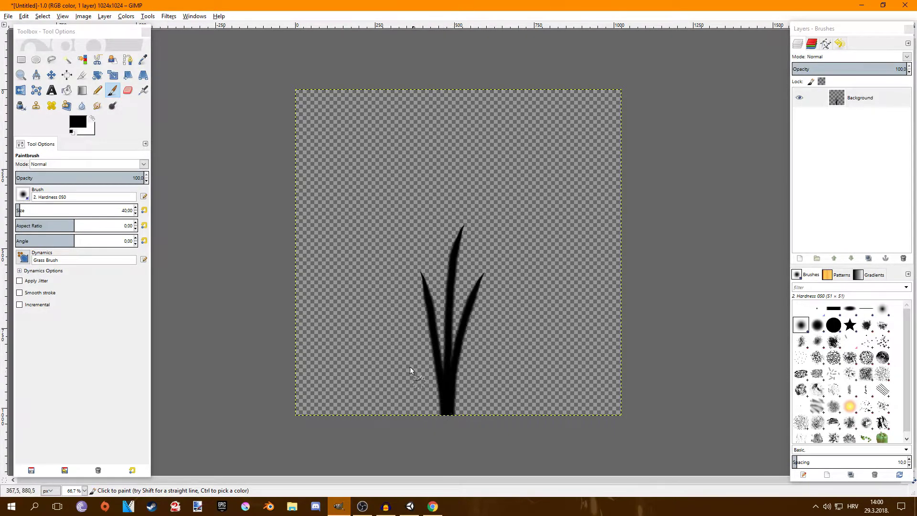
{"action": "left_click_drag", "start_coordinate": [391, 314], "coordinate": [431, 414]}
{"action": "key", "text": "ctrl+z"}
{"action": "left_click_drag", "start_coordinate": [389, 347], "coordinate": [407, 415]}
{"action": "left_click_drag", "start_coordinate": [421, 310], "coordinate": [412, 415]}
{"action": "mouse_move", "coordinate": [377, 277]}
{"action": "left_mouse_down"}
{"action": "mouse_move", "coordinate": [436, 415]}
{"action": "mouse_move", "coordinate": [425, 421]}
{"action": "left_mouse_up"}
{"action": "key", "text": "ctrl+z"}
{"action": "left_click_drag", "start_coordinate": [533, 266], "coordinate": [499, 423]}
{"action": "left_click_drag", "start_coordinate": [487, 269], "coordinate": [523, 501]}
{"action": "mouse_move", "coordinate": [554, 317]}
{"action": "left_mouse_down"}
{"action": "mouse_move", "coordinate": [544, 340]}
{"action": "mouse_move", "coordinate": [585, 479]}
{"action": "left_mouse_up"}
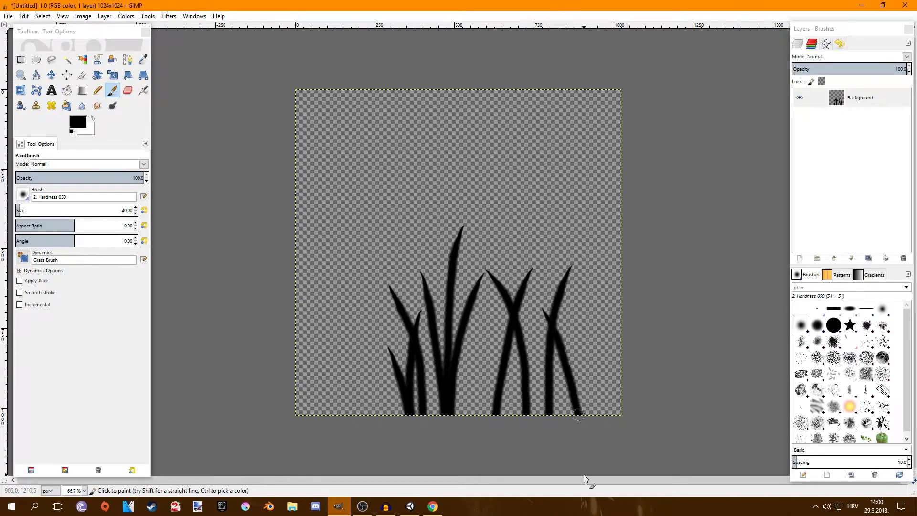
{"action": "left_click_drag", "start_coordinate": [347, 290], "coordinate": [353, 440]}
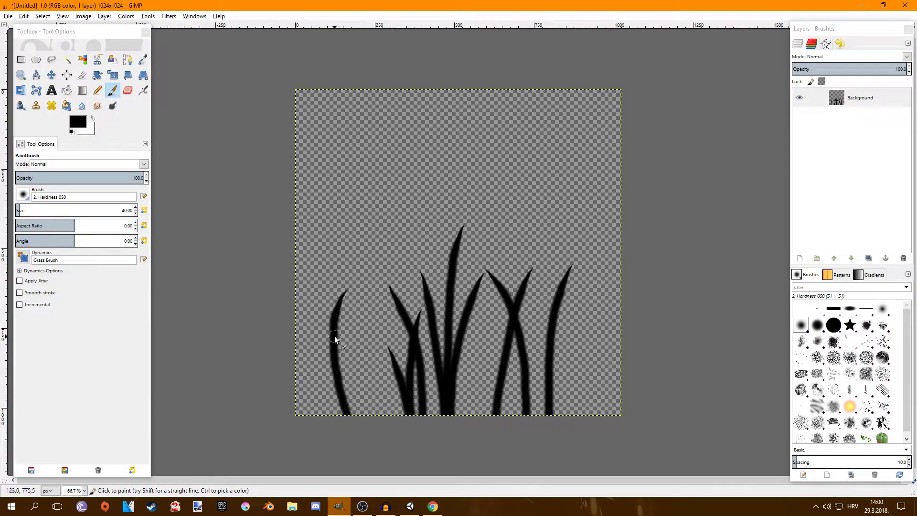
{"action": "key", "text": "ctrl+z"}
Step: Fill out the clump with more blades at the far left and lower right
{"action": "left_click_drag", "start_coordinate": [324, 283], "coordinate": [341, 414]}
{"action": "left_click_drag", "start_coordinate": [357, 328], "coordinate": [341, 382]}
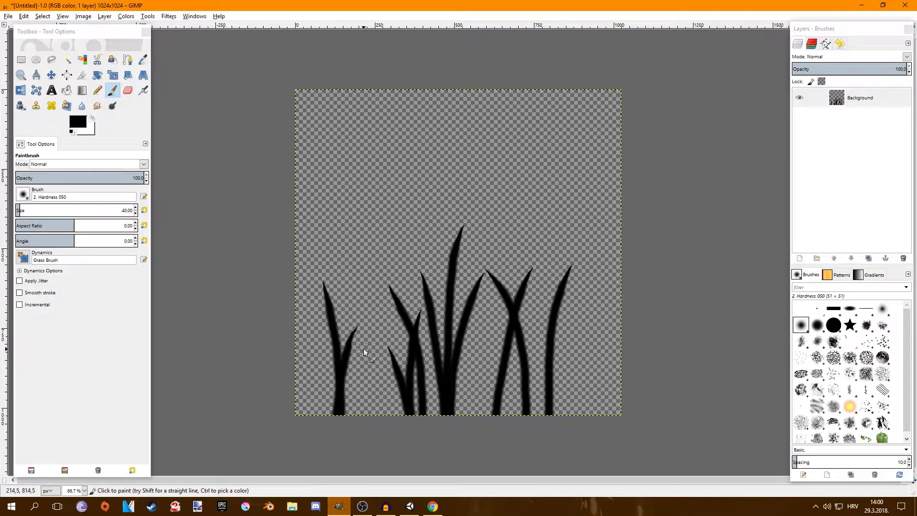
{"action": "left_click_drag", "start_coordinate": [365, 351], "coordinate": [370, 415]}
{"action": "left_click_drag", "start_coordinate": [383, 304], "coordinate": [373, 414]}
{"action": "left_click_drag", "start_coordinate": [476, 340], "coordinate": [503, 415]}
{"action": "left_click_drag", "start_coordinate": [535, 292], "coordinate": [555, 415]}
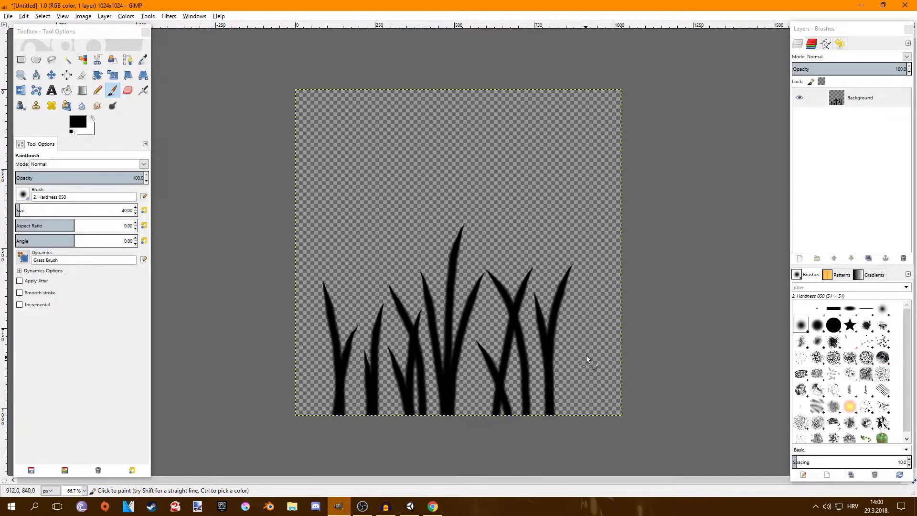
{"action": "left_click_drag", "start_coordinate": [585, 318], "coordinate": [576, 414]}
{"action": "left_click_drag", "start_coordinate": [565, 230], "coordinate": [607, 415]}
{"action": "left_click_drag", "start_coordinate": [370, 296], "coordinate": [405, 471]}
{"action": "key", "text": "ctrl+z"}
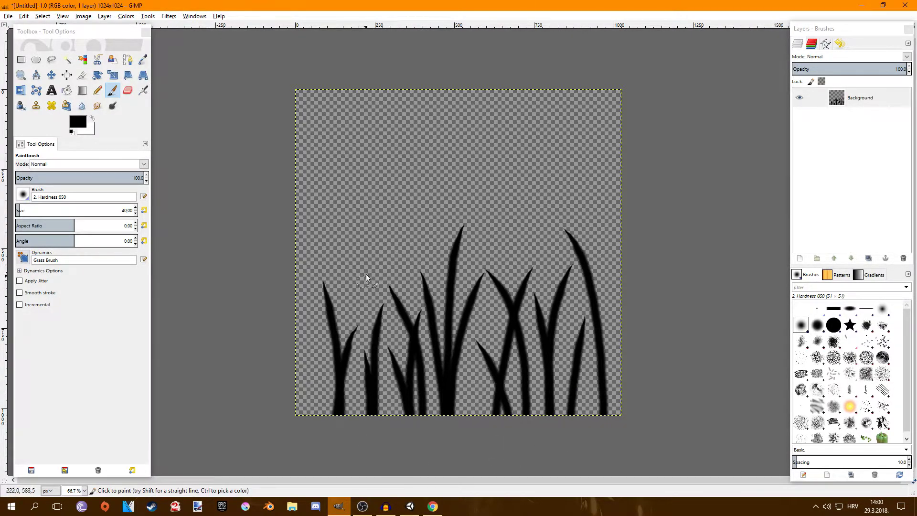
{"action": "left_click_drag", "start_coordinate": [319, 348], "coordinate": [350, 456]}
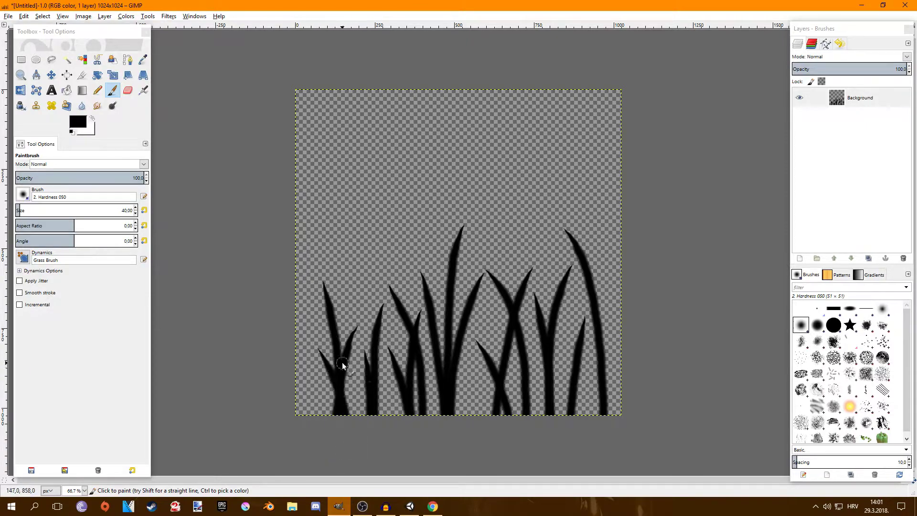
{"action": "left_click_drag", "start_coordinate": [343, 365], "coordinate": [363, 415]}
{"action": "left_click_drag", "start_coordinate": [492, 326], "coordinate": [454, 415]}
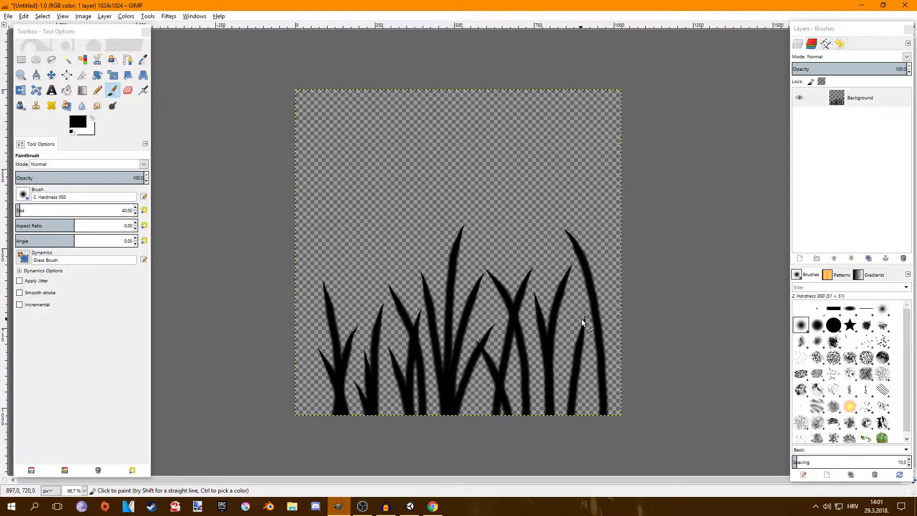
{"action": "left_click_drag", "start_coordinate": [587, 381], "coordinate": [609, 418]}
{"action": "left_click_drag", "start_coordinate": [559, 340], "coordinate": [567, 435]}
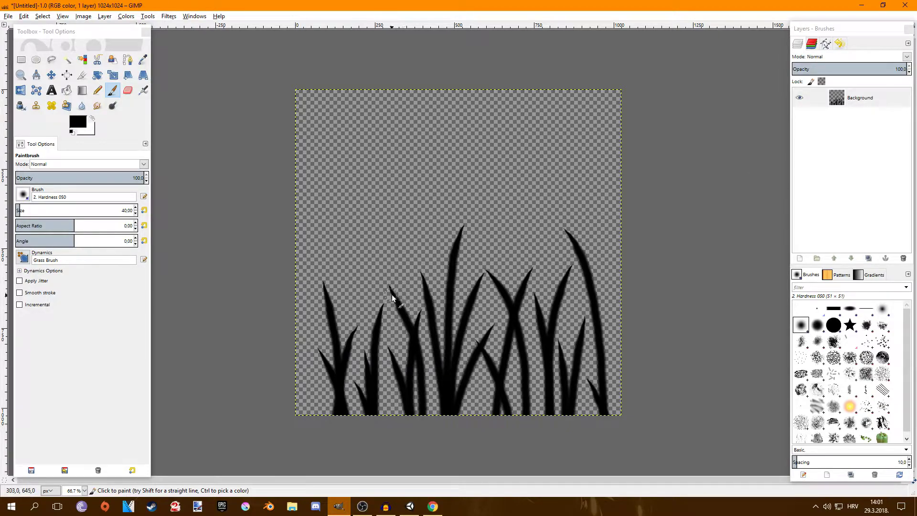
Step: Thicken one left blade, then select all the black grass with Select by Color
{"action": "left_click_drag", "start_coordinate": [404, 326], "coordinate": [416, 382]}
{"action": "left_click", "coordinate": [84, 61]}
{"action": "left_click", "coordinate": [449, 363]}
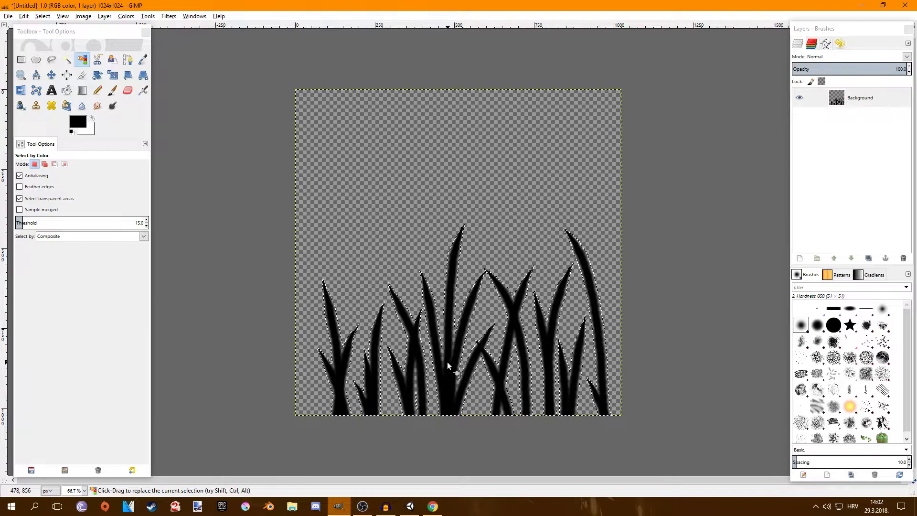
Step: Switch to the Blend tool and set the foreground colour to green 5f981b
{"action": "left_click", "coordinate": [82, 91]}
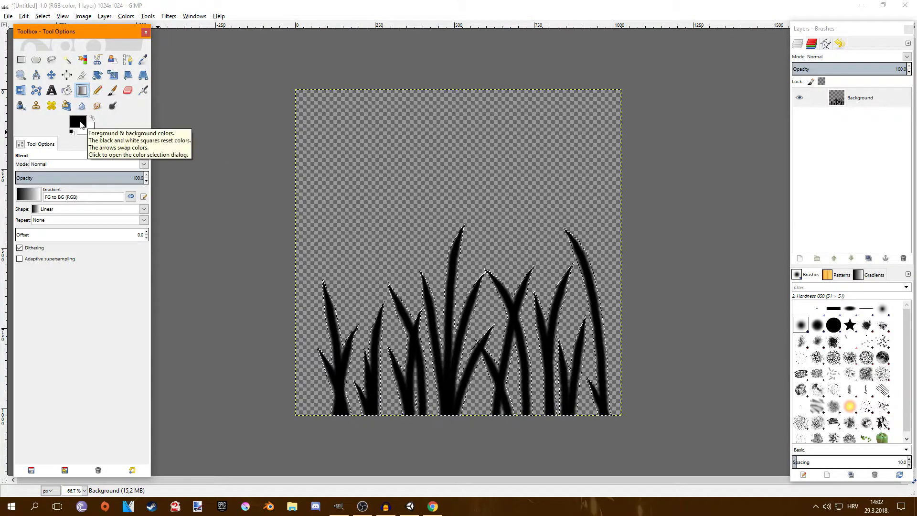
{"action": "left_click", "coordinate": [79, 122]}
{"action": "left_click", "coordinate": [81, 124]}
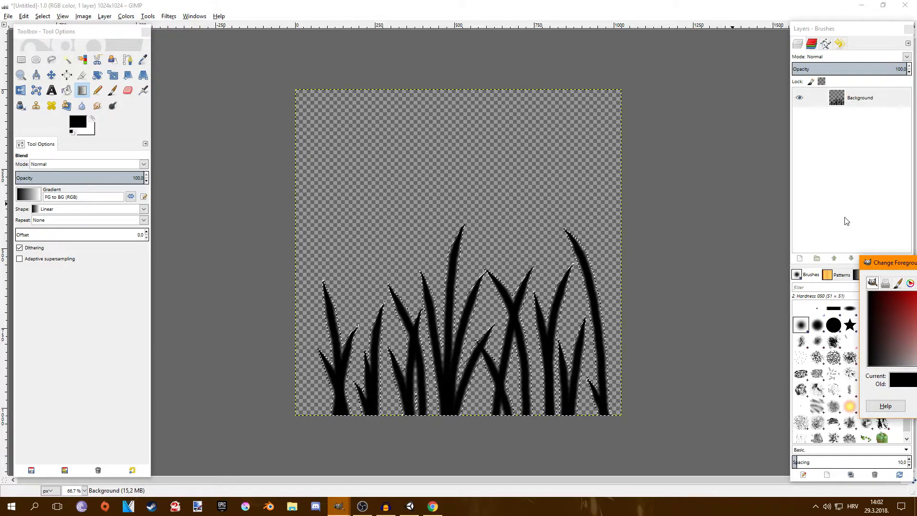
{"action": "left_click_drag", "start_coordinate": [875, 262], "coordinate": [209, 100]}
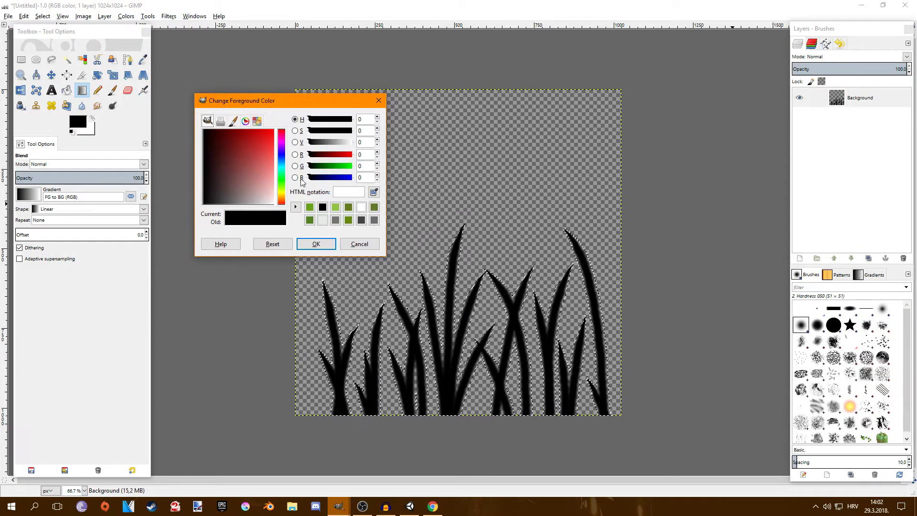
{"action": "left_click", "coordinate": [282, 187]}
{"action": "left_click_drag", "start_coordinate": [253, 146], "coordinate": [245, 140]}
{"action": "left_click", "coordinate": [316, 243]}
Step: Set the background colour to the darker green 537005
{"action": "left_click", "coordinate": [77, 122]}
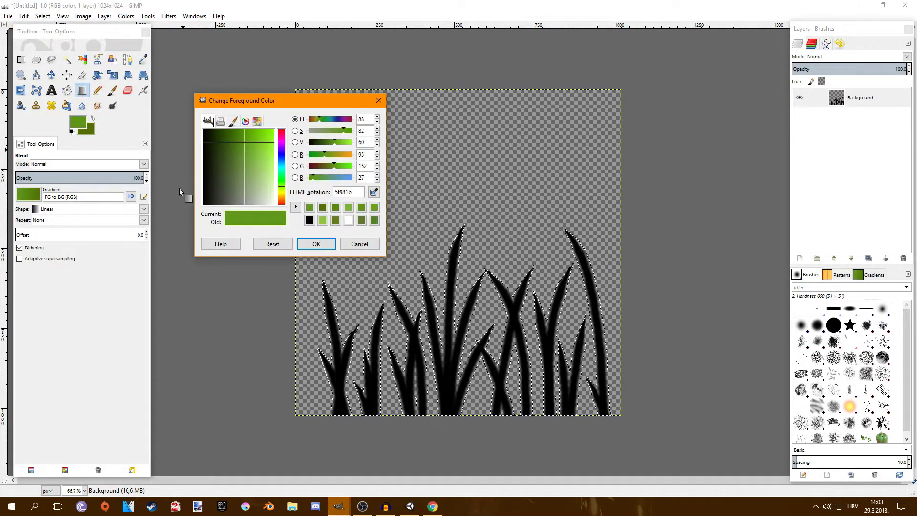
{"action": "left_click_drag", "start_coordinate": [255, 218], "coordinate": [95, 131]}
{"action": "left_click", "coordinate": [92, 130]}
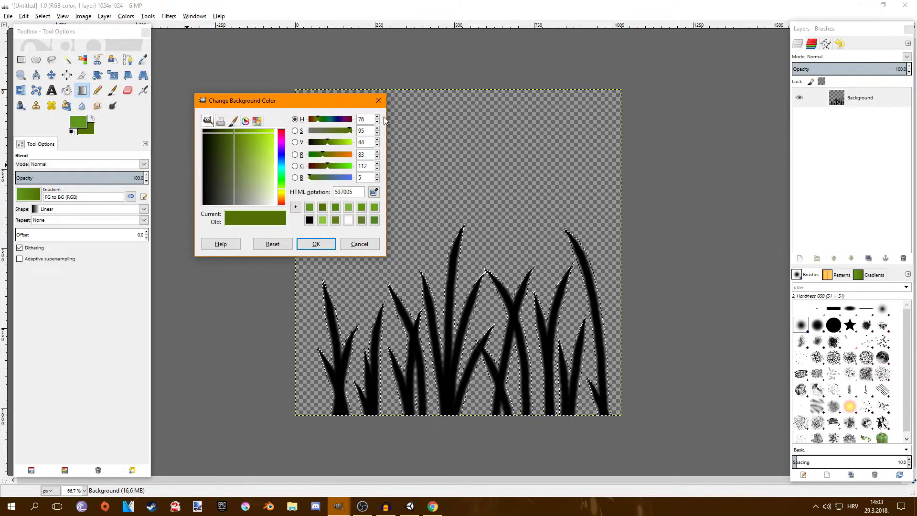
{"action": "left_click", "coordinate": [379, 101]}
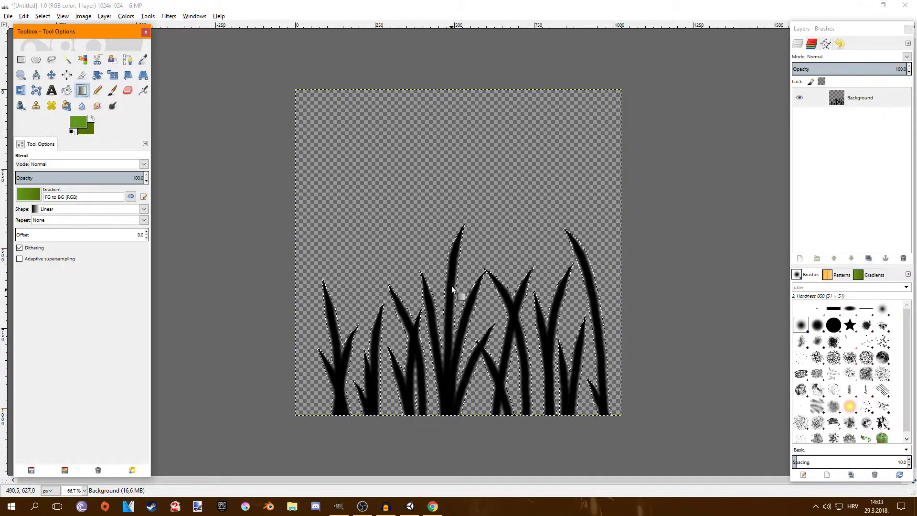
Step: Fill the selected grass with the green gradient from blade tips down to the base
{"action": "left_click_drag", "start_coordinate": [455, 252], "coordinate": [455, 431]}
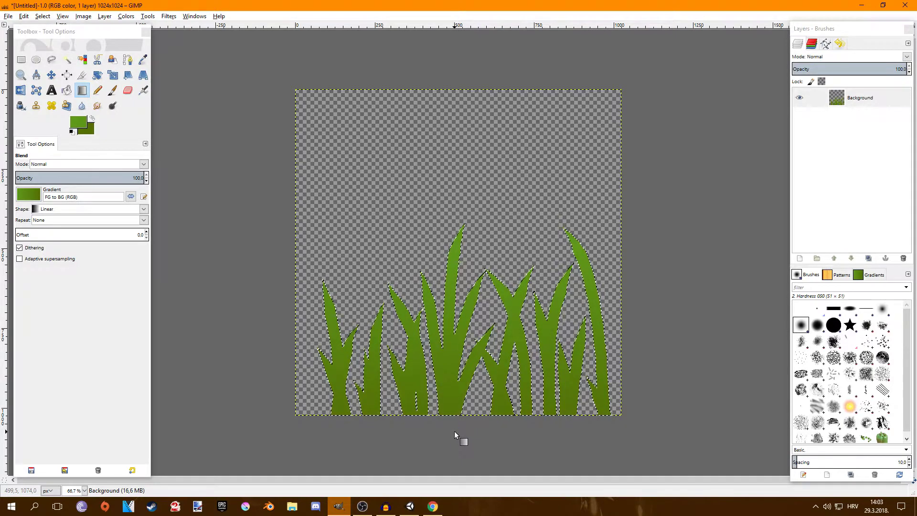
{"action": "left_click_drag", "start_coordinate": [458, 250], "coordinate": [461, 436]}
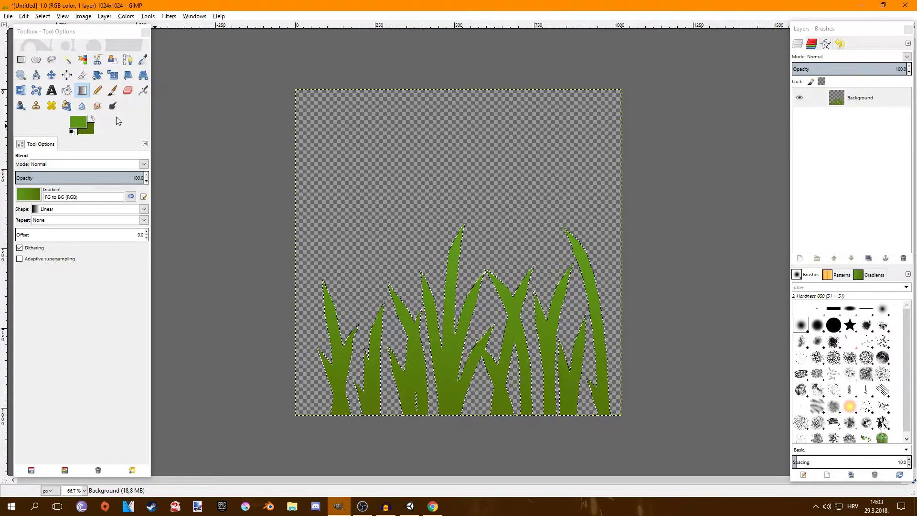
{"action": "left_click", "coordinate": [94, 123]}
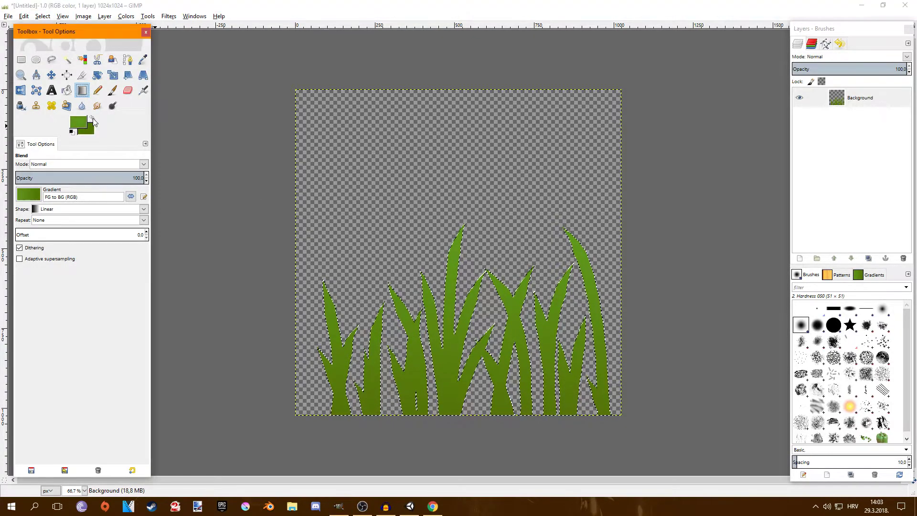
{"action": "left_click", "coordinate": [93, 120]}
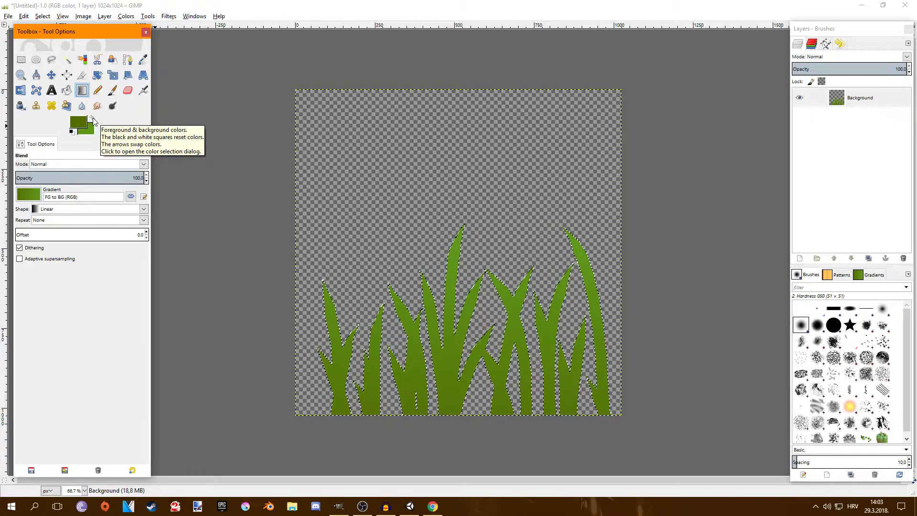
{"action": "left_click", "coordinate": [93, 120]}
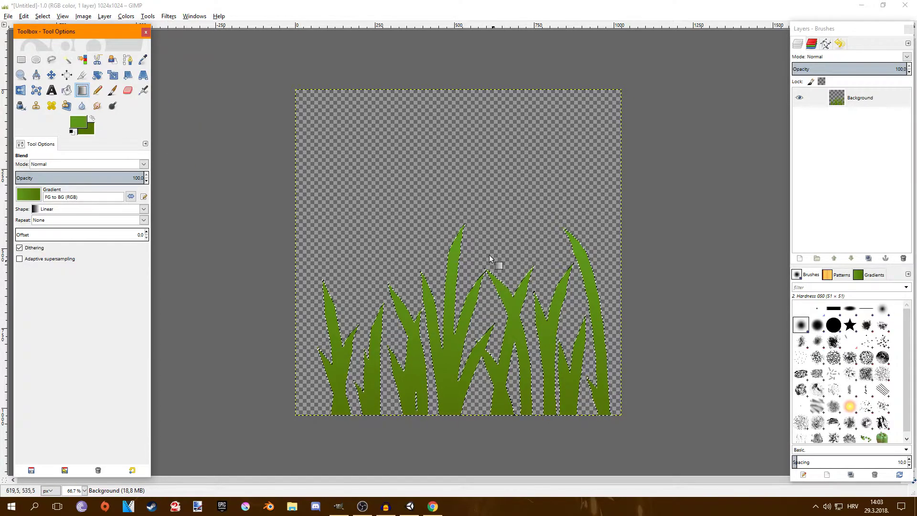
Step: Deselect all, add a new transparent layer, and make dark green the foreground colour
{"action": "key", "text": "ctrl+shift+a"}
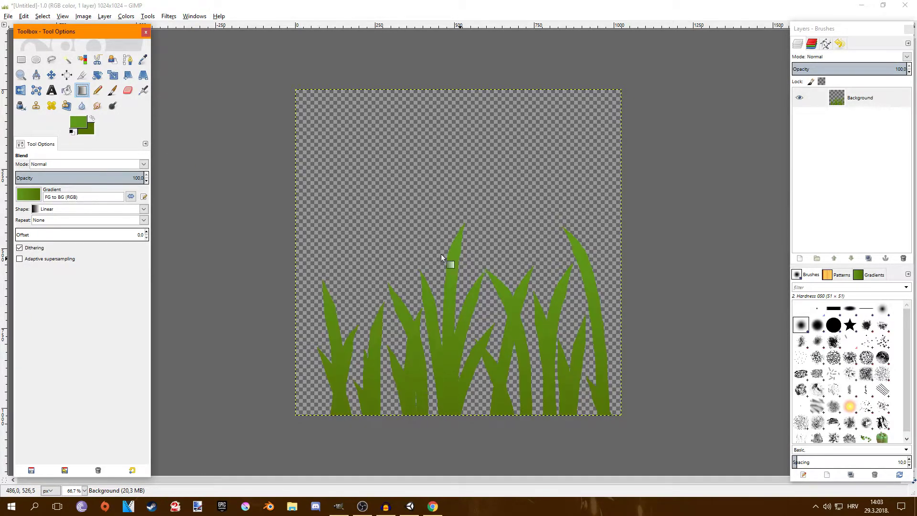
{"action": "left_click", "coordinate": [801, 258]}
{"action": "left_click", "coordinate": [800, 334]}
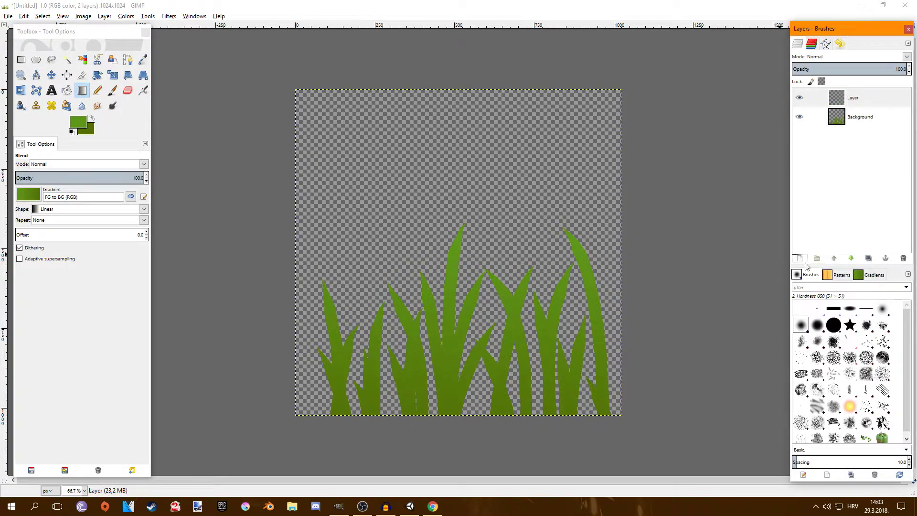
{"action": "left_click", "coordinate": [92, 119]}
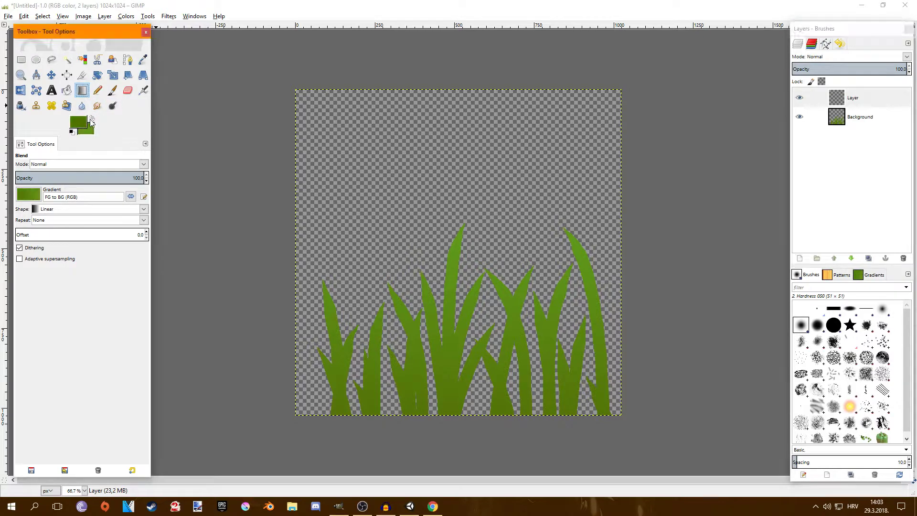
Step: Bucket-fill the new layer solid dark green, hide it, and select the Background layer
{"action": "left_click", "coordinate": [68, 92]}
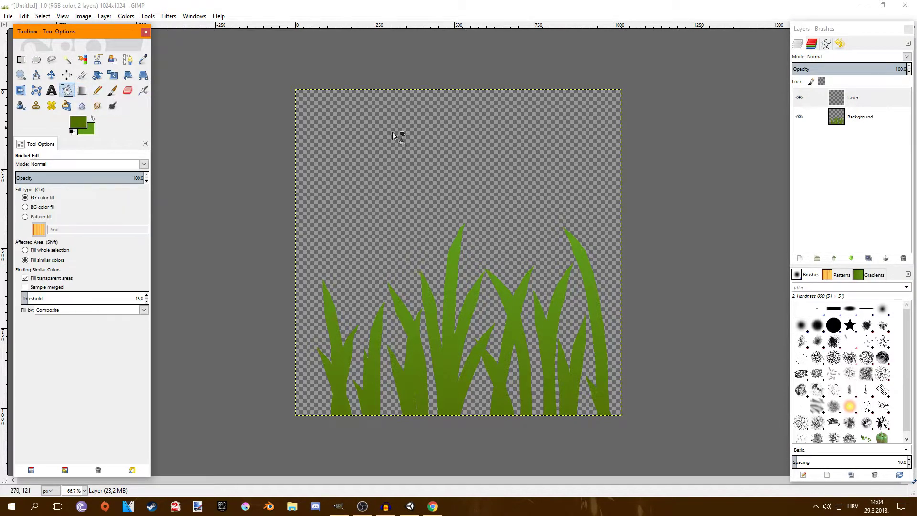
{"action": "left_click", "coordinate": [429, 176]}
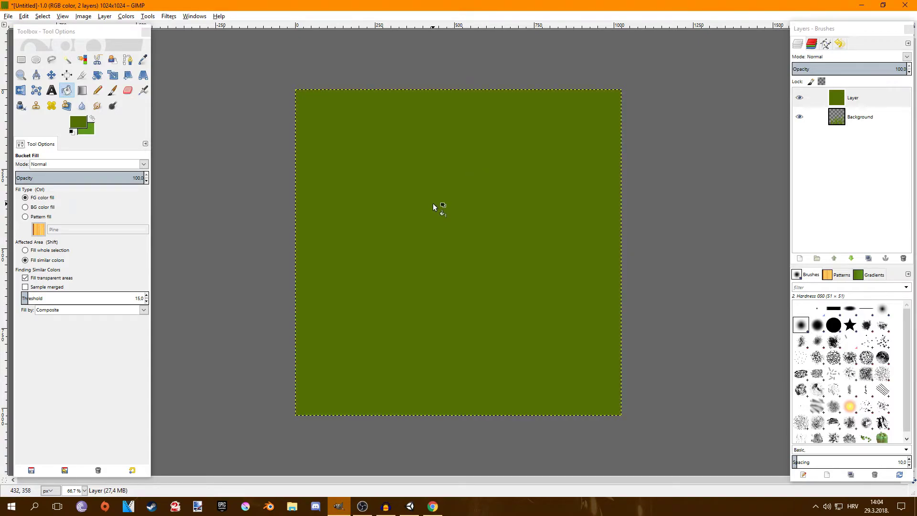
{"action": "left_click", "coordinate": [800, 99]}
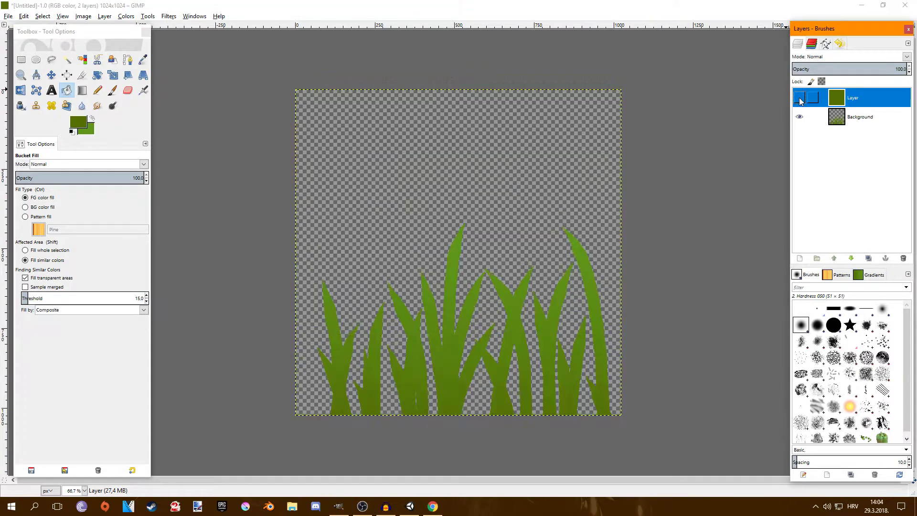
{"action": "left_click", "coordinate": [863, 121]}
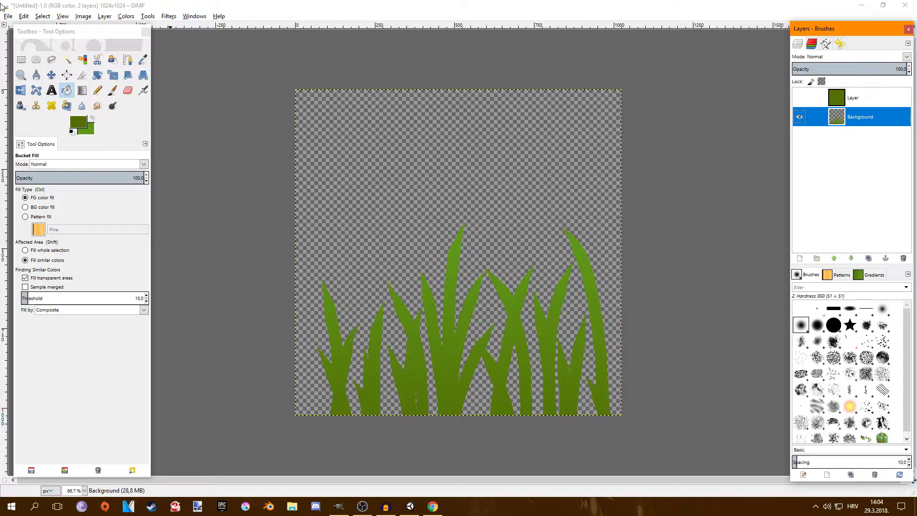
Step: Export the grass as grass.png in PNG format
{"action": "left_click", "coordinate": [9, 18]}
{"action": "left_click", "coordinate": [29, 143]}
{"action": "left_click", "coordinate": [310, 321]}
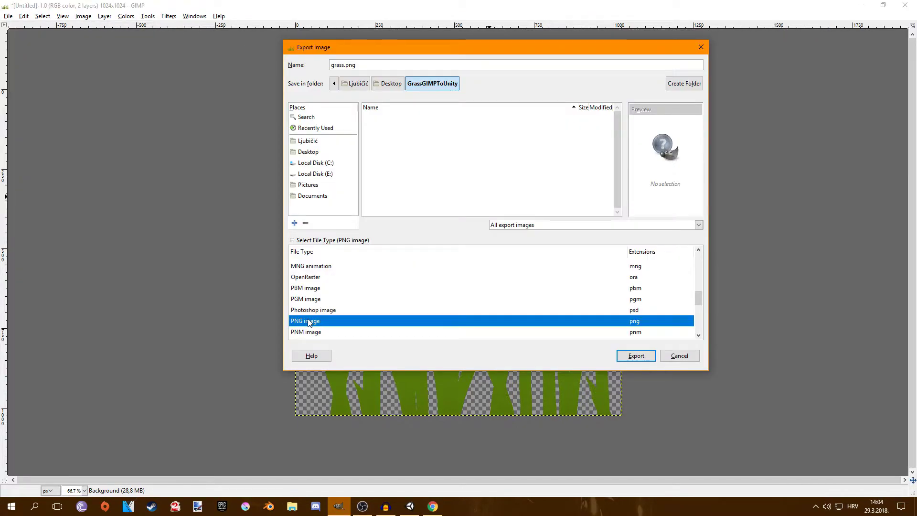
{"action": "left_click", "coordinate": [628, 354]}
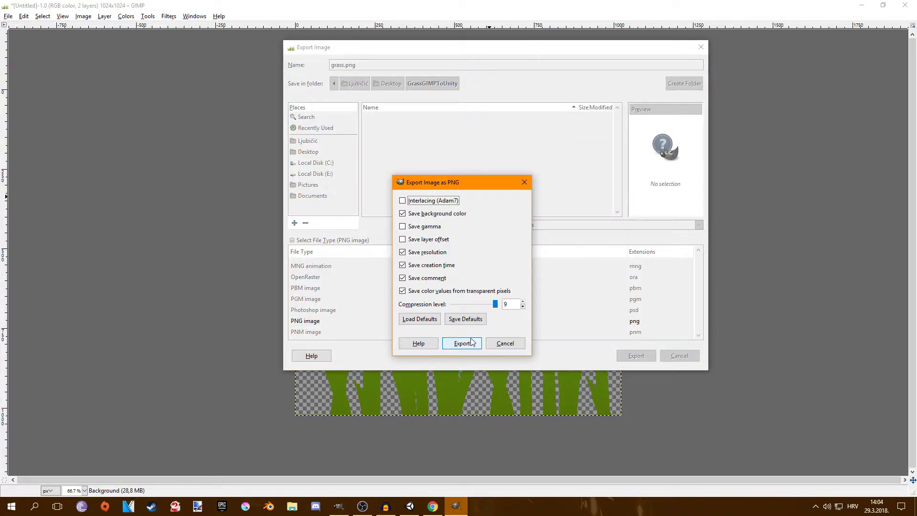
{"action": "left_click", "coordinate": [463, 342]}
Step: Show only the solid green layer and export it as grasstexture.png
{"action": "left_click", "coordinate": [801, 99]}
{"action": "left_click", "coordinate": [800, 117]}
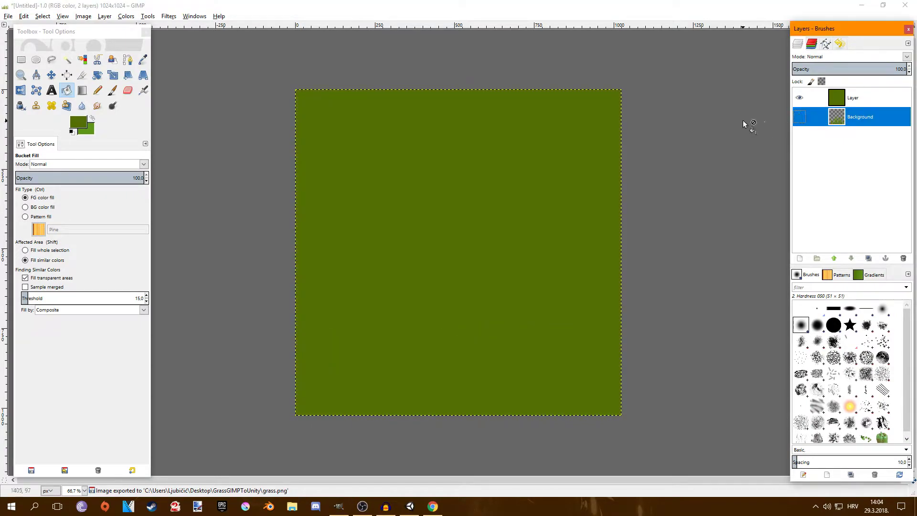
{"action": "left_click", "coordinate": [8, 16]}
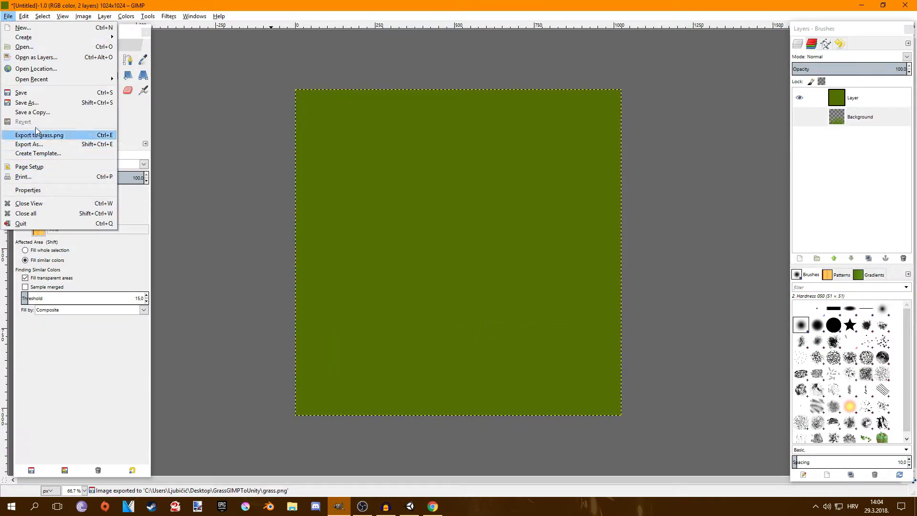
{"action": "left_click", "coordinate": [29, 144]}
{"action": "left_click", "coordinate": [637, 376]}
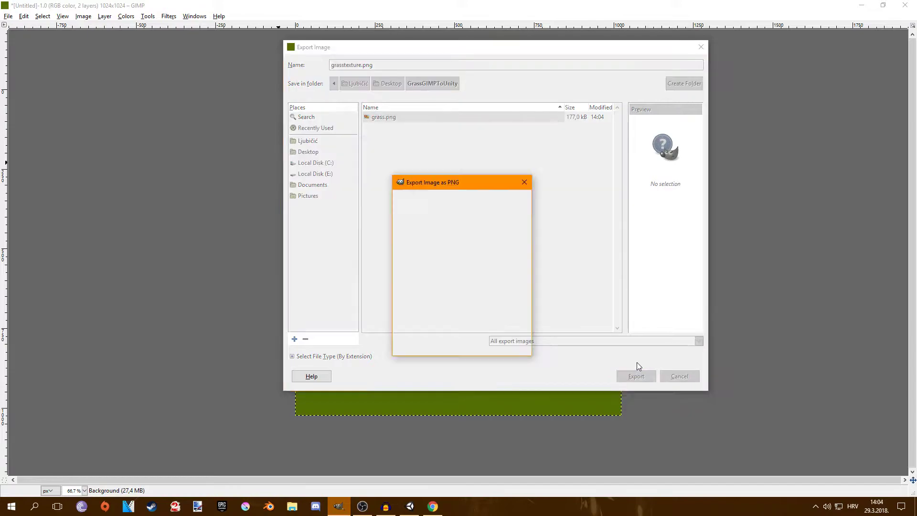
{"action": "left_click", "coordinate": [465, 341]}
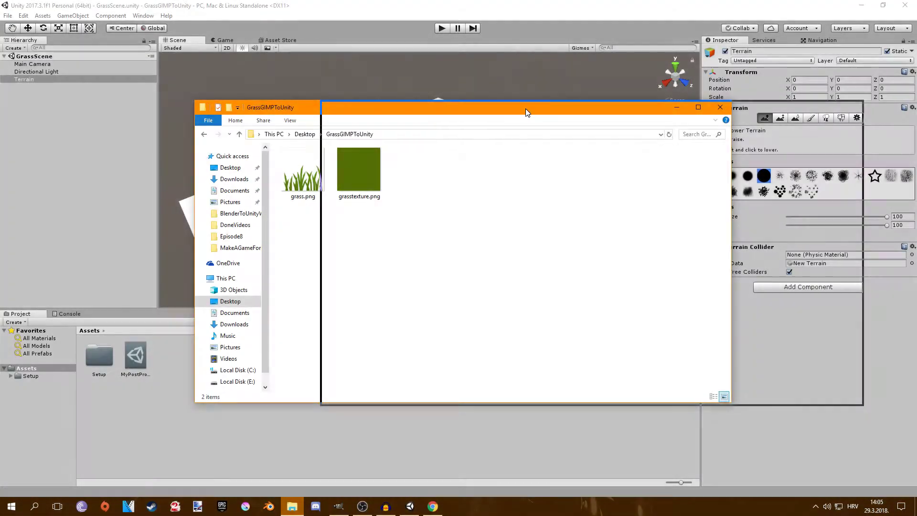
Step: Drag grass.png and grasstexture.png from Explorer into Unity's Assets folder
{"action": "left_click_drag", "start_coordinate": [567, 221], "coordinate": [240, 377]}
{"action": "left_click", "coordinate": [239, 377]}
{"action": "left_click_drag", "start_coordinate": [426, 188], "coordinate": [392, 196], "text": "alt"}
Step: Select the Terrain and show its Terrain Settings, briefly checking the Main Camera
{"action": "left_click", "coordinate": [33, 79]}
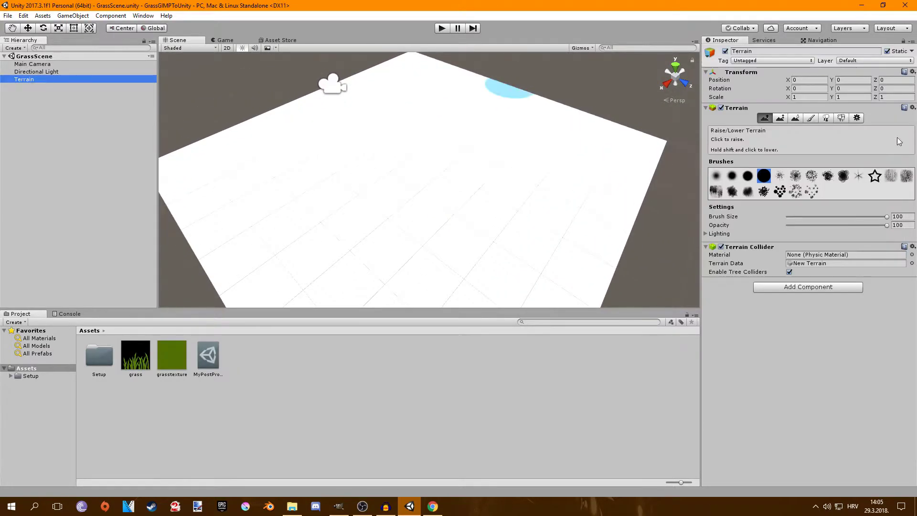
{"action": "left_click", "coordinate": [857, 118]}
{"action": "scroll", "coordinate": [742, 332], "scroll_direction": "down", "scroll_amount": 3}
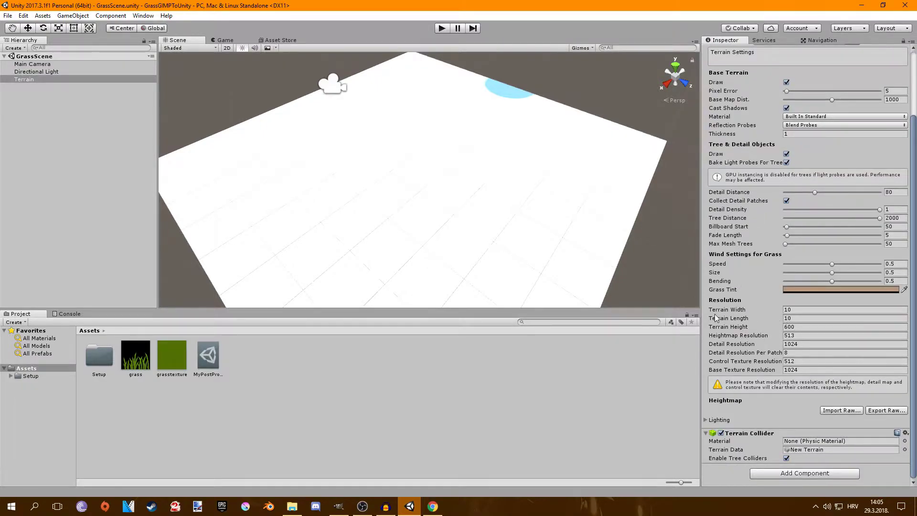
{"action": "scroll", "coordinate": [747, 312], "scroll_direction": "up", "scroll_amount": 3}
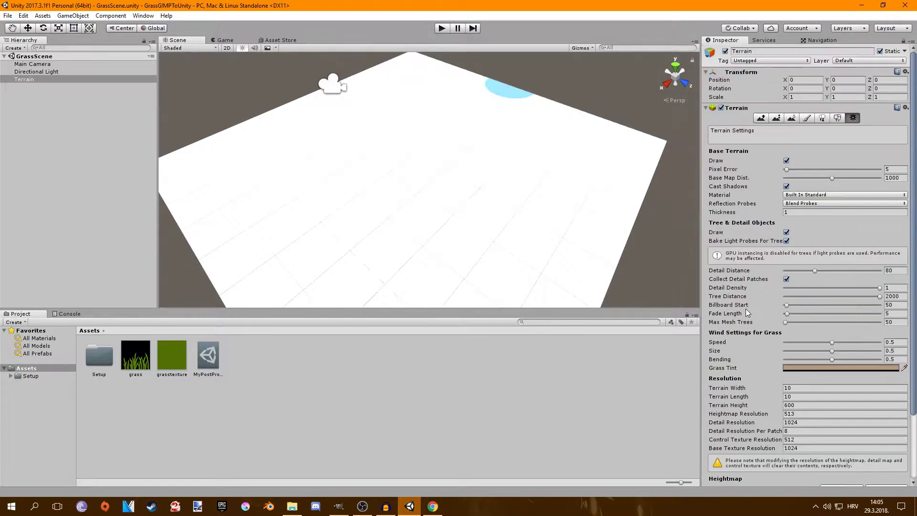
{"action": "left_click", "coordinate": [35, 65]}
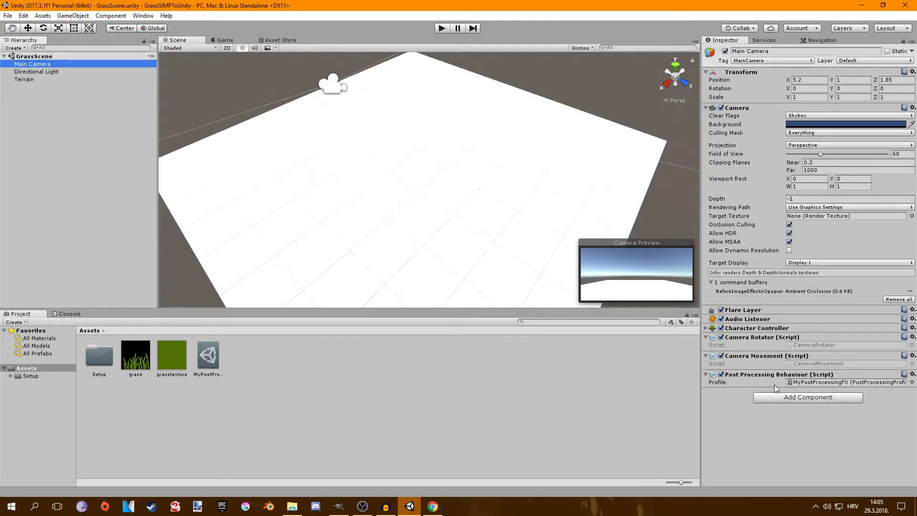
{"action": "left_click", "coordinate": [33, 80]}
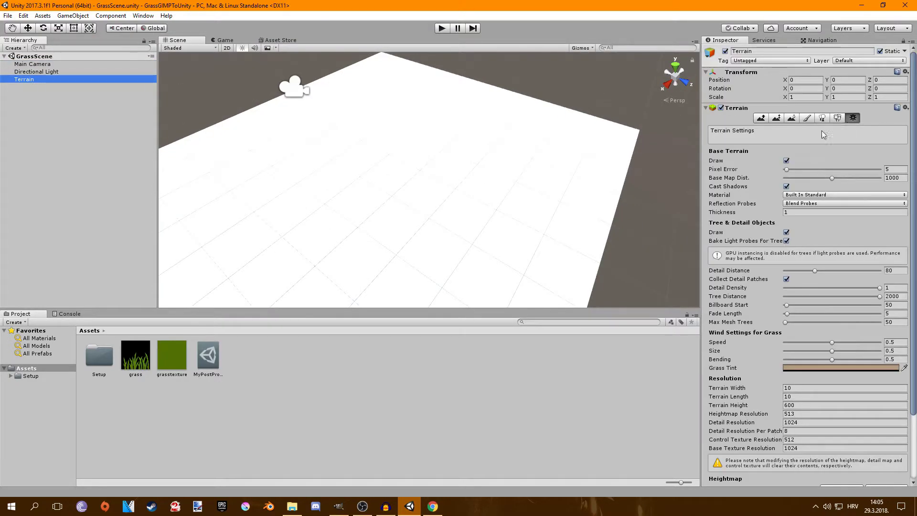
Step: Add a terrain paint texture with grasstexture as its Albedo, turning the terrain green
{"action": "left_click", "coordinate": [808, 120]}
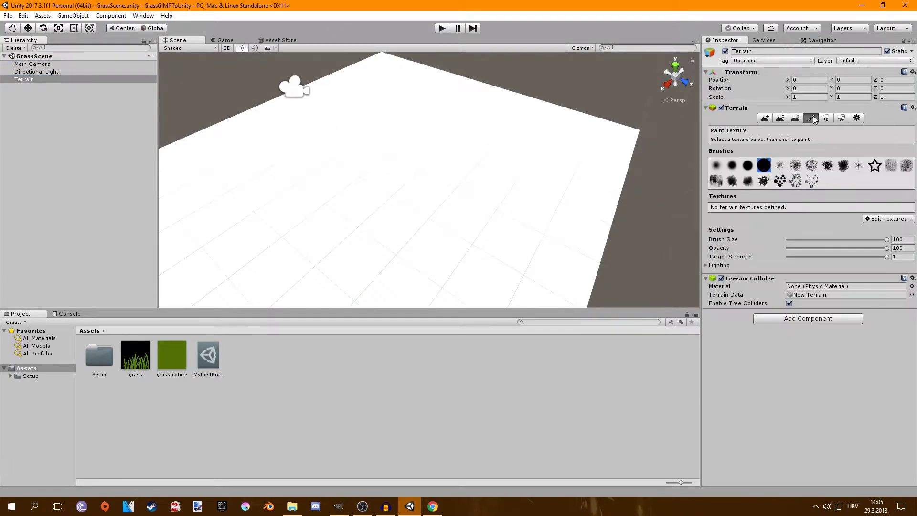
{"action": "left_click", "coordinate": [877, 218]}
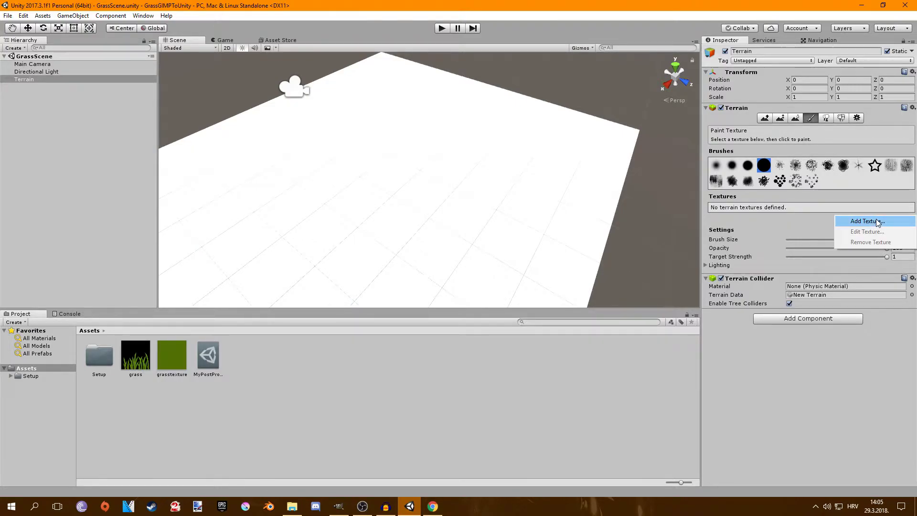
{"action": "left_click", "coordinate": [867, 221]}
{"action": "left_click_drag", "start_coordinate": [119, 19], "coordinate": [376, 108]}
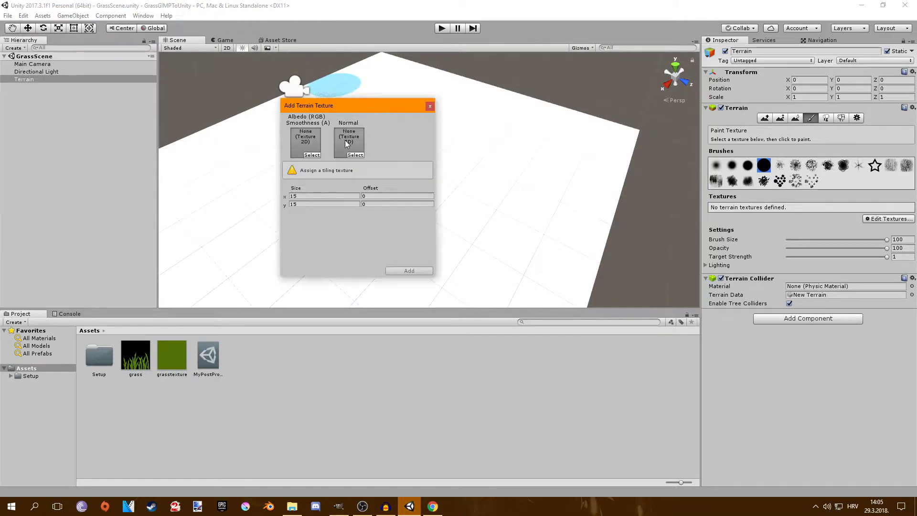
{"action": "left_click_drag", "start_coordinate": [167, 360], "coordinate": [182, 393]}
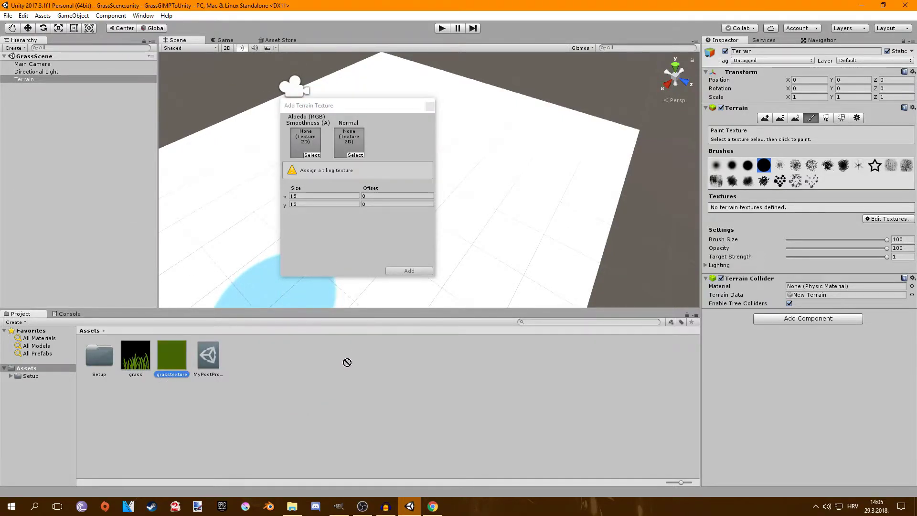
{"action": "left_click_drag", "start_coordinate": [347, 363], "coordinate": [309, 143]}
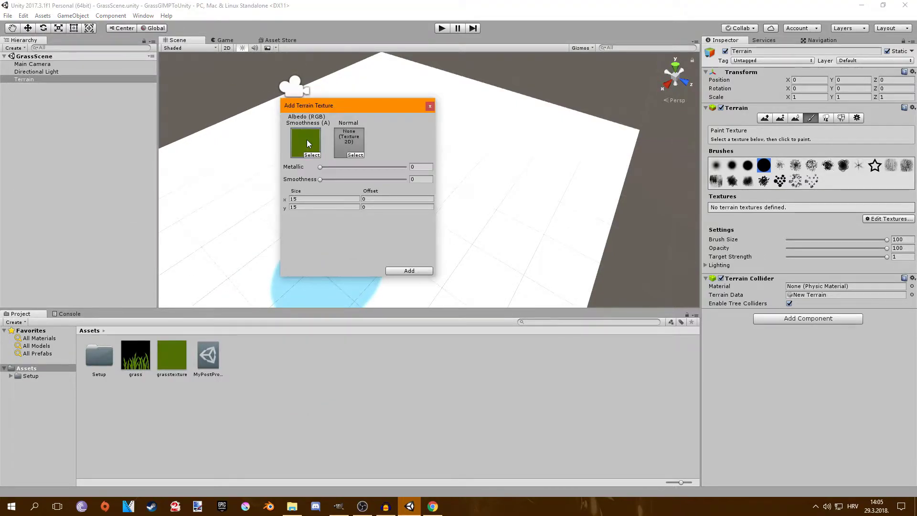
{"action": "left_click", "coordinate": [409, 271]}
{"action": "mouse_move", "coordinate": [436, 239]}
{"action": "left_mouse_down"}
{"action": "mouse_move", "coordinate": [370, 229]}
{"action": "mouse_move", "coordinate": [483, 201]}
{"action": "mouse_move", "coordinate": [565, 199]}
{"action": "mouse_move", "coordinate": [496, 201]}
{"action": "mouse_move", "coordinate": [554, 189]}
{"action": "left_mouse_up"}
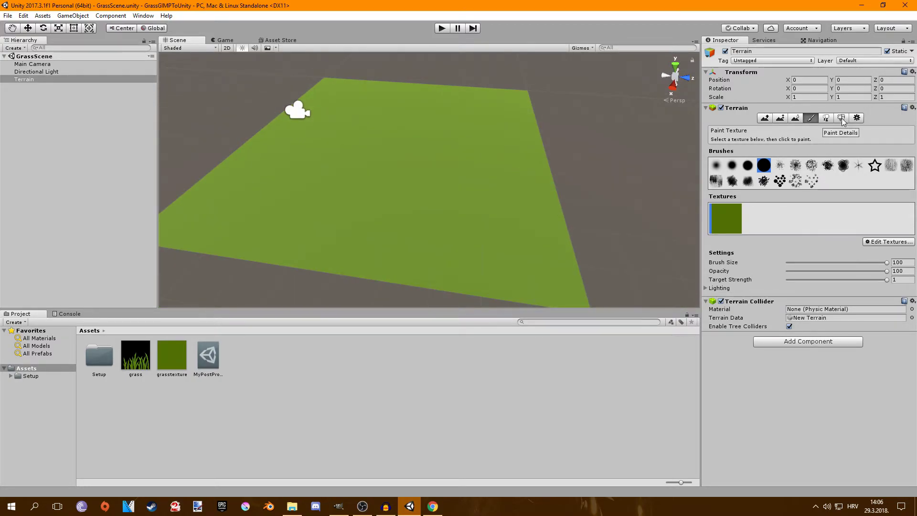
Step: Add the grass PNG as a Paint Details grass texture, then brush a curved grass band onto the terrain
{"action": "left_click", "coordinate": [843, 119]}
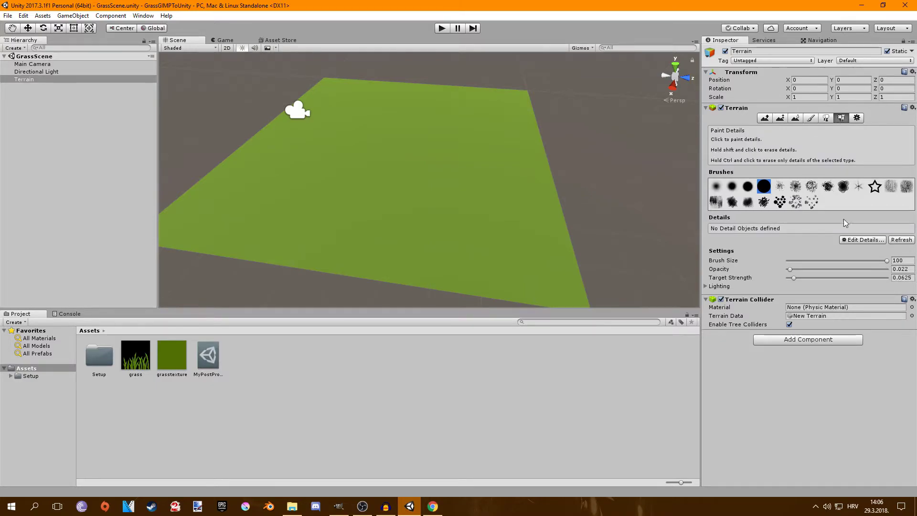
{"action": "left_click", "coordinate": [854, 242]}
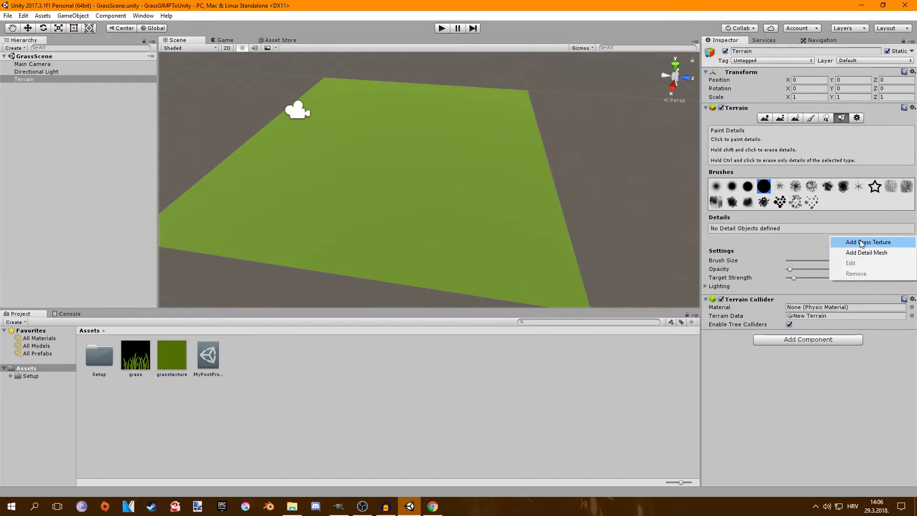
{"action": "left_click", "coordinate": [862, 242]}
{"action": "left_click_drag", "start_coordinate": [136, 363], "coordinate": [160, 417]}
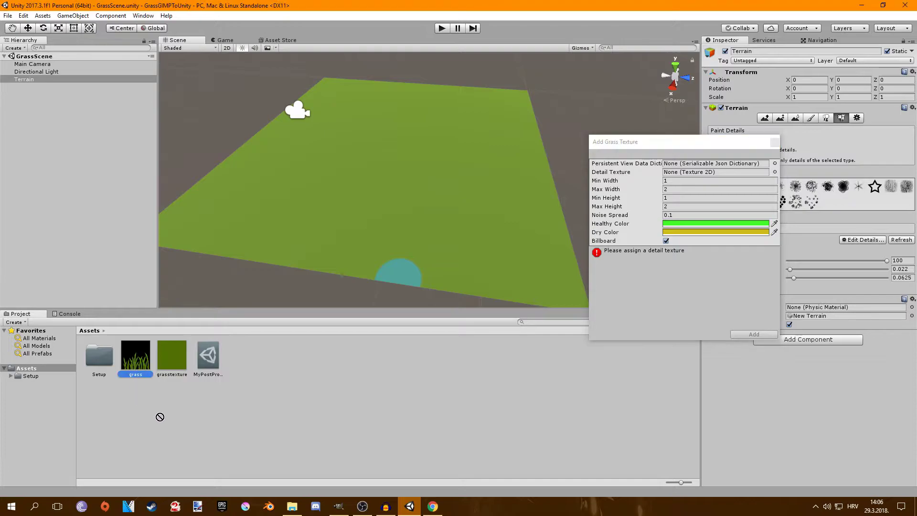
{"action": "mouse_move", "coordinate": [520, 325]}
{"action": "left_mouse_down"}
{"action": "mouse_move", "coordinate": [676, 177]}
{"action": "mouse_move", "coordinate": [639, 173]}
{"action": "mouse_move", "coordinate": [685, 176]}
{"action": "left_mouse_up"}
{"action": "left_click", "coordinate": [566, 286]}
{"action": "scroll", "coordinate": [533, 230], "scroll_direction": "up", "scroll_amount": 1}
{"action": "mouse_move", "coordinate": [268, 172]}
{"action": "left_mouse_down"}
{"action": "mouse_move", "coordinate": [285, 194]}
{"action": "mouse_move", "coordinate": [365, 233]}
{"action": "mouse_move", "coordinate": [407, 229]}
{"action": "mouse_move", "coordinate": [401, 203]}
{"action": "mouse_move", "coordinate": [370, 210]}
{"action": "mouse_move", "coordinate": [531, 201]}
{"action": "mouse_move", "coordinate": [422, 213]}
{"action": "mouse_move", "coordinate": [324, 196]}
{"action": "mouse_move", "coordinate": [374, 230]}
{"action": "mouse_move", "coordinate": [372, 192]}
{"action": "left_mouse_up"}
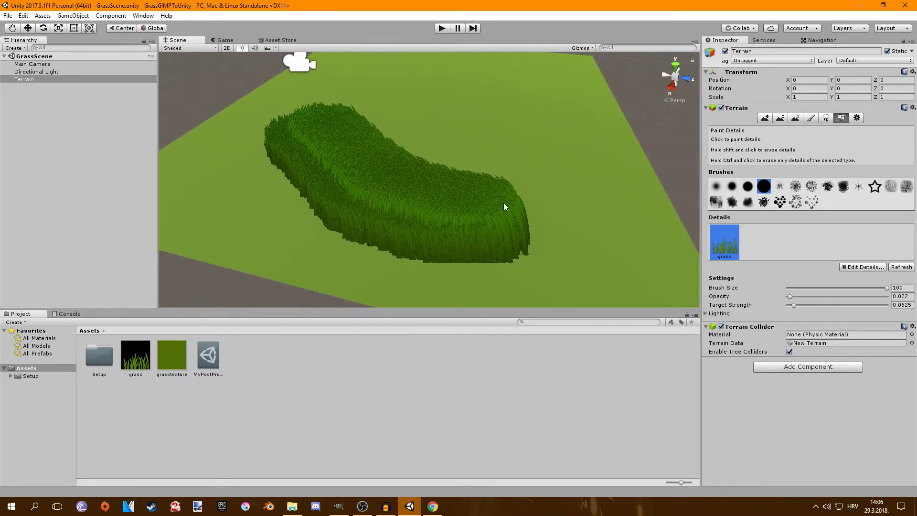
Step: Enable Alpha Is Transparency in the grass image's import settings and apply it
{"action": "left_click", "coordinate": [136, 362]}
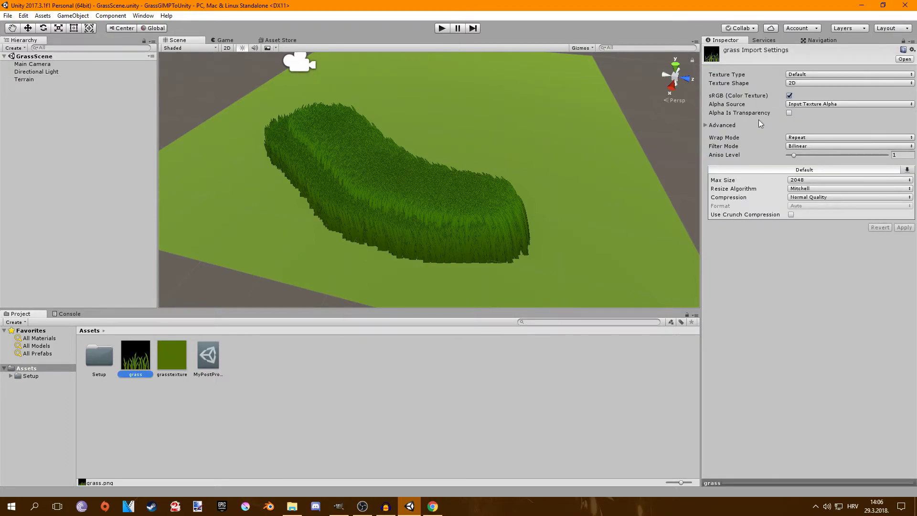
{"action": "left_click", "coordinate": [790, 113]}
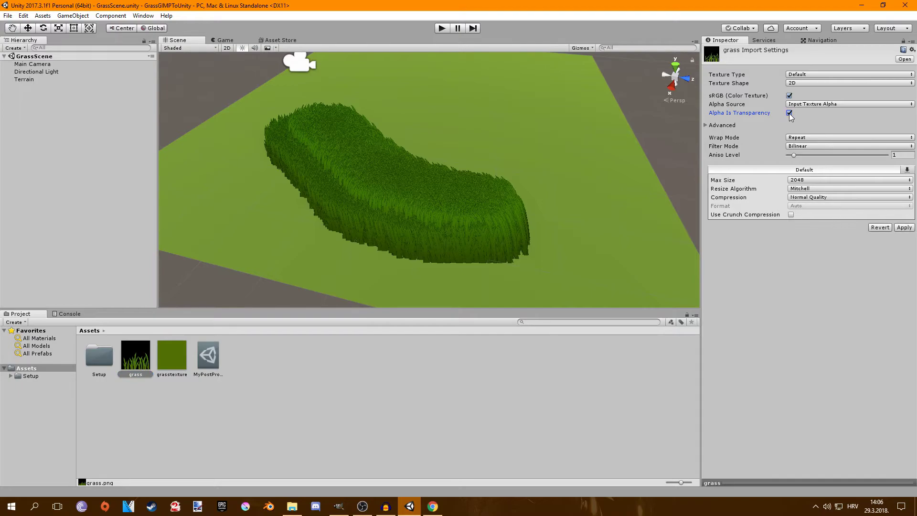
{"action": "left_click", "coordinate": [898, 226]}
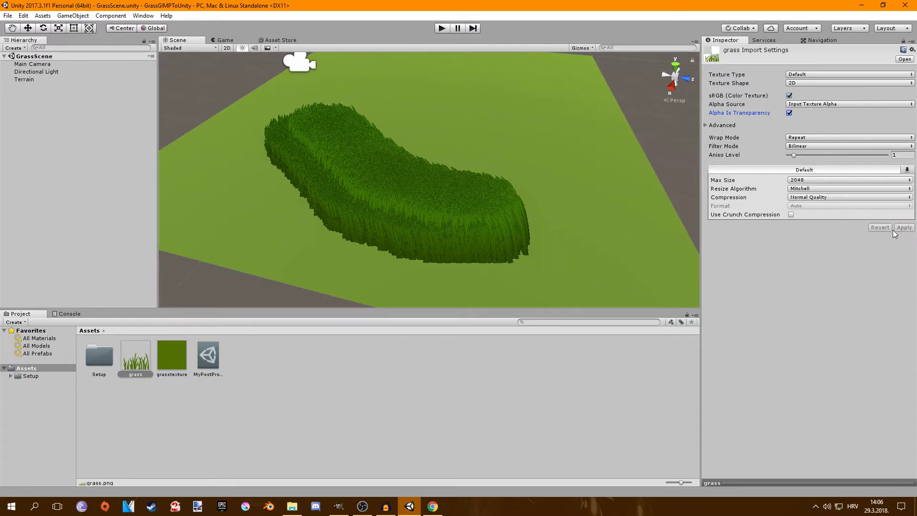
Step: Refresh the terrain's painted grass with the updated texture and frame the whole terrain
{"action": "left_click", "coordinate": [43, 79]}
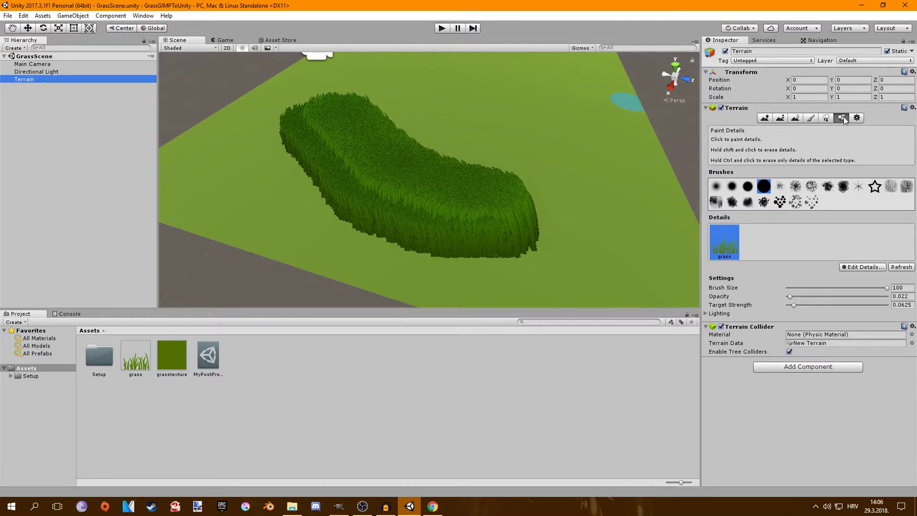
{"action": "left_click", "coordinate": [902, 269]}
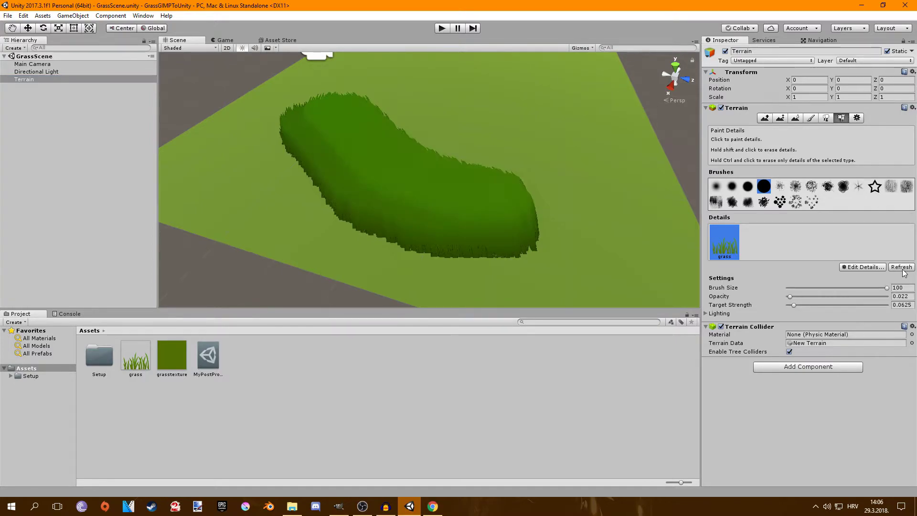
{"action": "scroll", "coordinate": [537, 229], "scroll_direction": "up", "scroll_amount": 5}
{"action": "left_click_drag", "start_coordinate": [540, 225], "coordinate": [489, 198]}
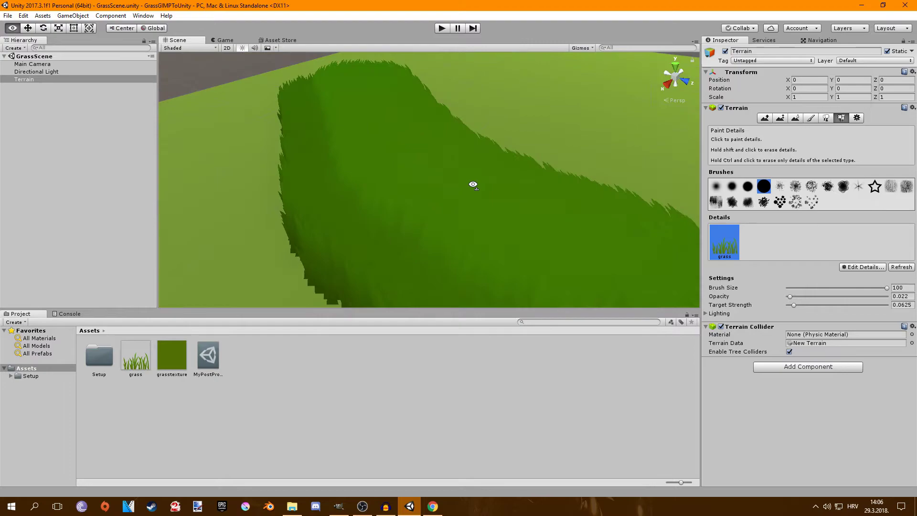
{"action": "key", "text": "f"}
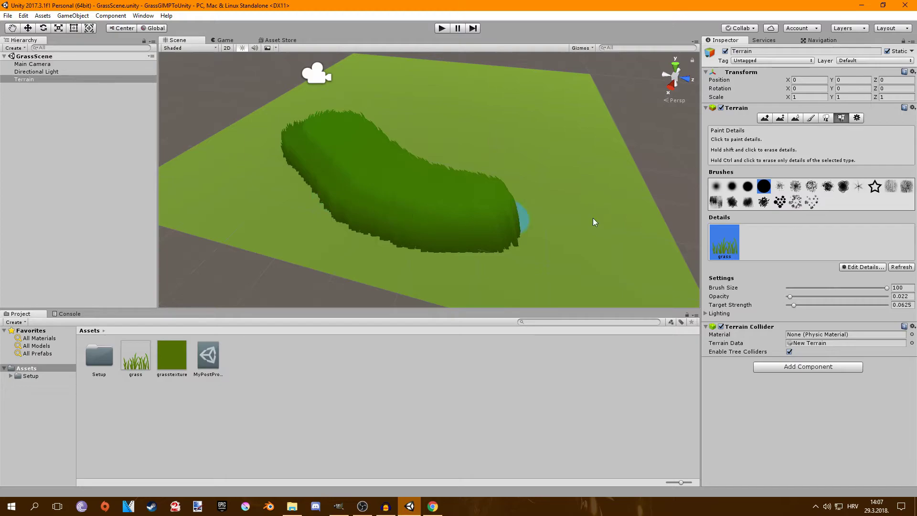
Step: Set the grass detail's width to 0.5–1 and height to 0.75–1
{"action": "left_click", "coordinate": [869, 268]}
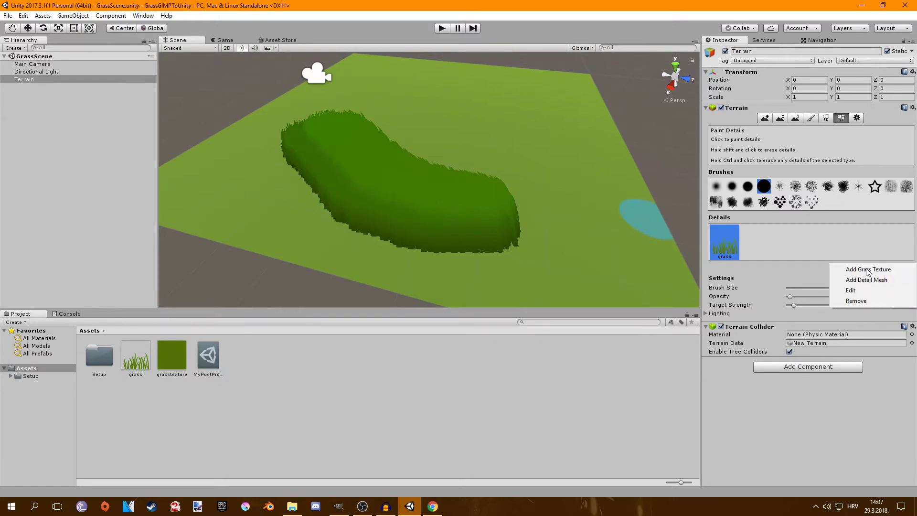
{"action": "left_click", "coordinate": [857, 296]}
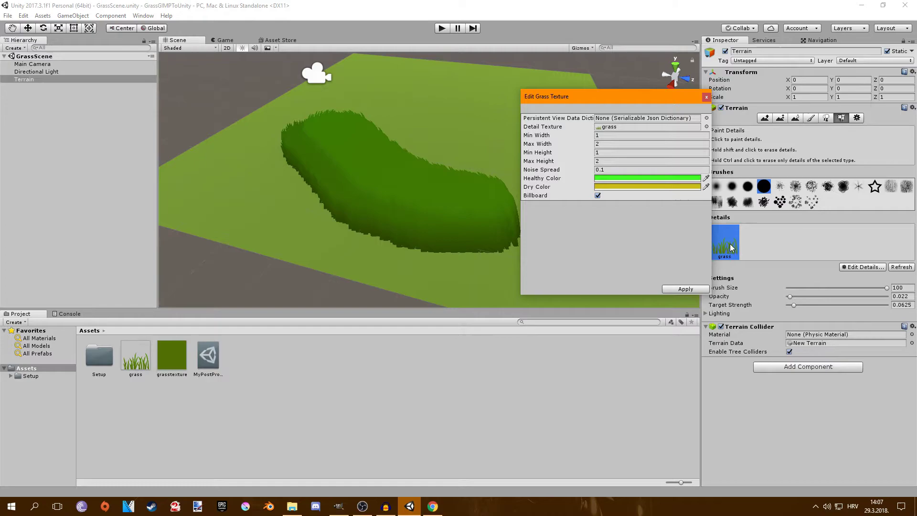
{"action": "left_click_drag", "start_coordinate": [639, 97], "coordinate": [547, 87]}
{"action": "left_click", "coordinate": [516, 126]}
{"action": "type", "text": "0.5"}
{"action": "key", "text": "Tab"}
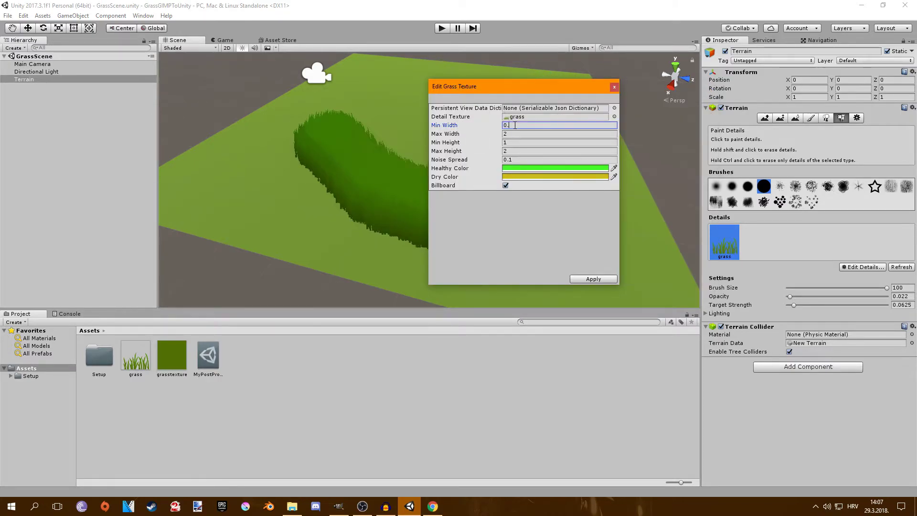
{"action": "type", "text": "1"}
{"action": "key", "text": "Tab"}
{"action": "type", "text": "0.75"}
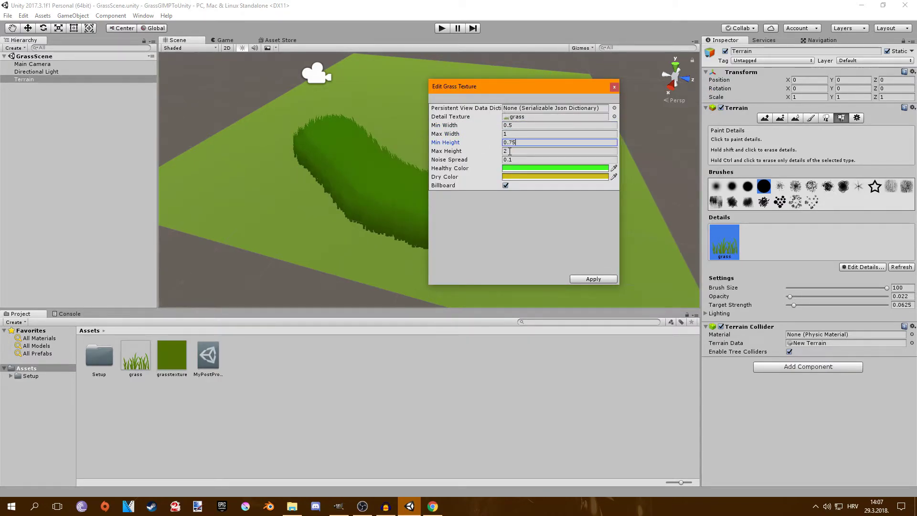
{"action": "key", "text": "Tab"}
{"action": "type", "text": "1"}
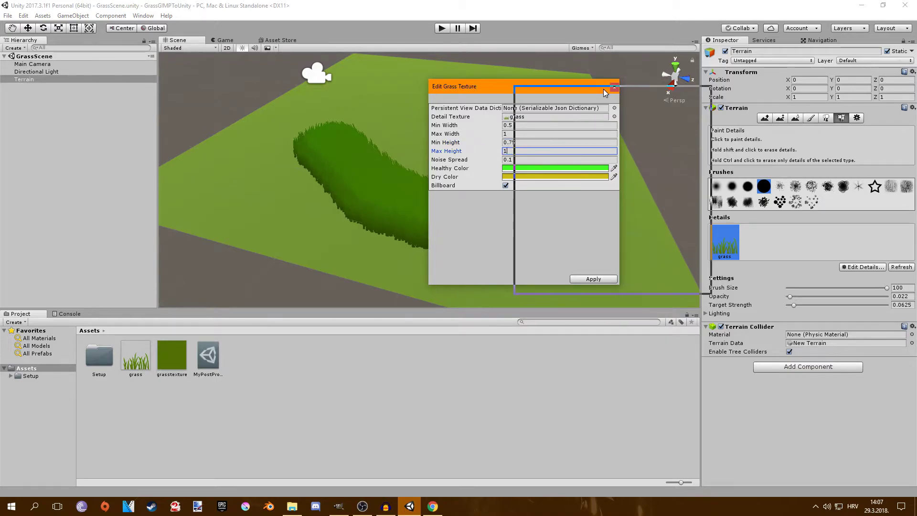
Step: Make the healthy colour white and the dry colour pale green, then apply the grass settings
{"action": "left_click_drag", "start_coordinate": [502, 87], "coordinate": [591, 92]}
{"action": "left_click", "coordinate": [616, 177]}
{"action": "left_click", "coordinate": [624, 182]}
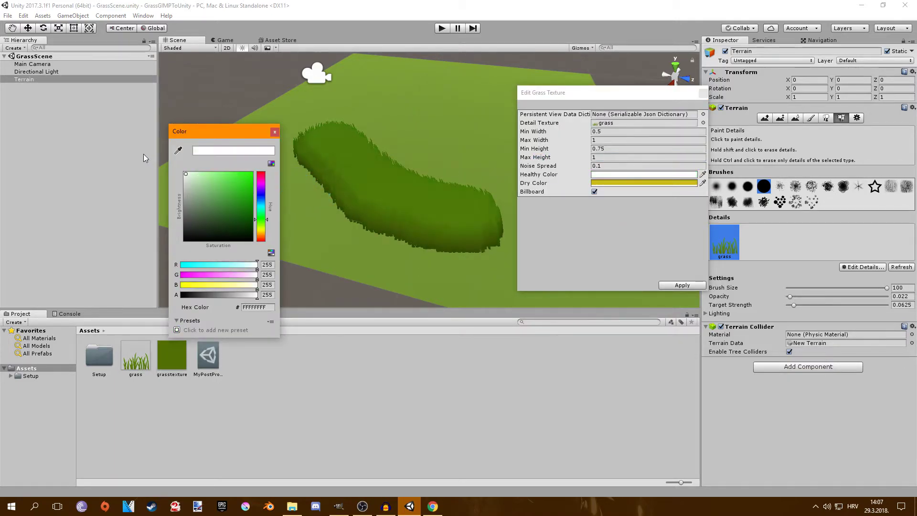
{"action": "left_click_drag", "start_coordinate": [229, 188], "coordinate": [157, 154]}
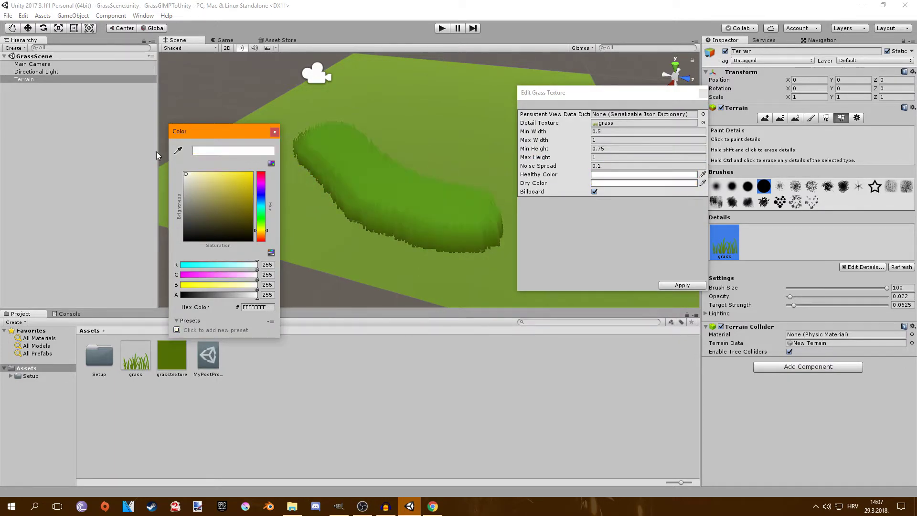
{"action": "left_click", "coordinate": [394, 151]}
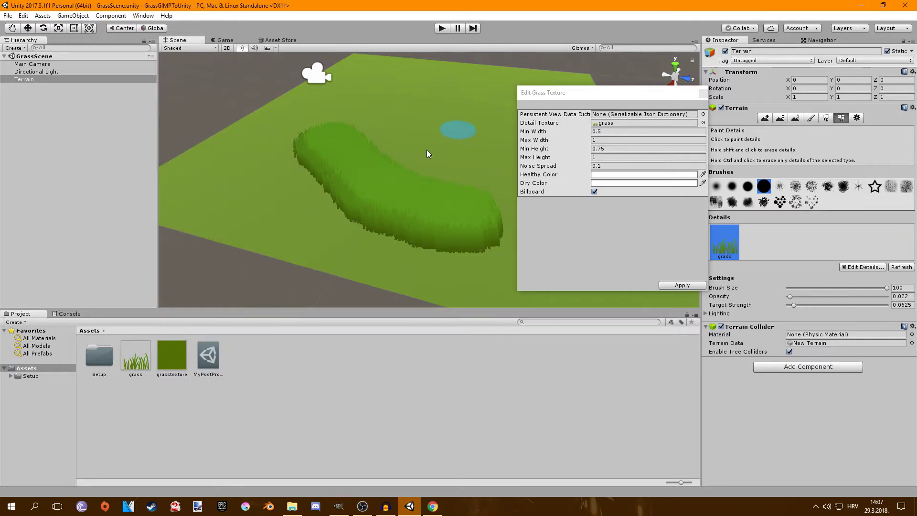
{"action": "left_click", "coordinate": [621, 177]}
{"action": "left_click", "coordinate": [623, 183]}
{"action": "left_click", "coordinate": [275, 131]}
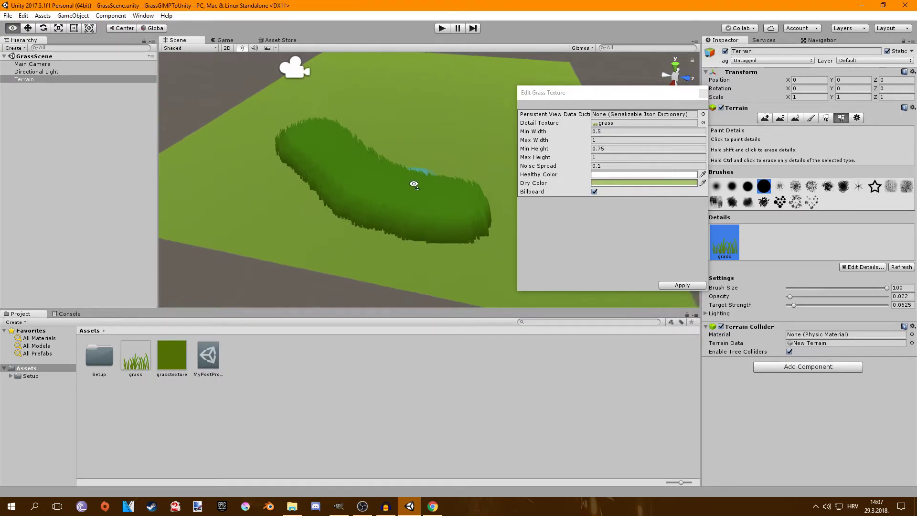
{"action": "left_click", "coordinate": [690, 284]}
{"action": "left_click_drag", "start_coordinate": [579, 226], "coordinate": [643, 208]}
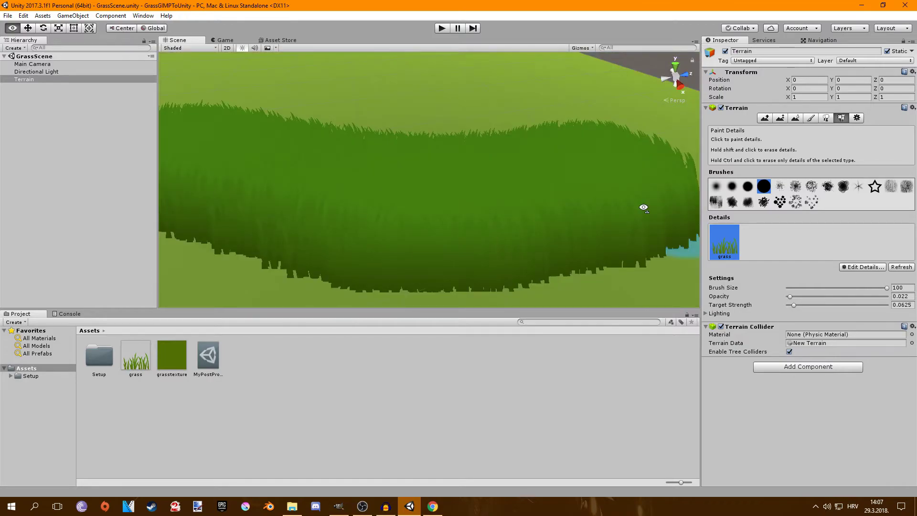
{"action": "scroll", "coordinate": [644, 208], "scroll_direction": "down", "scroll_amount": 5}
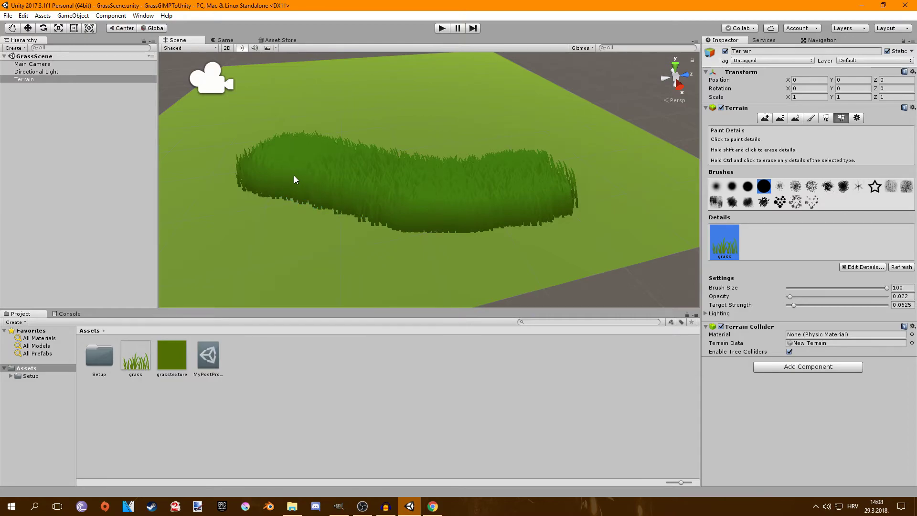
{"action": "scroll", "coordinate": [276, 173], "scroll_direction": "down", "scroll_amount": 6}
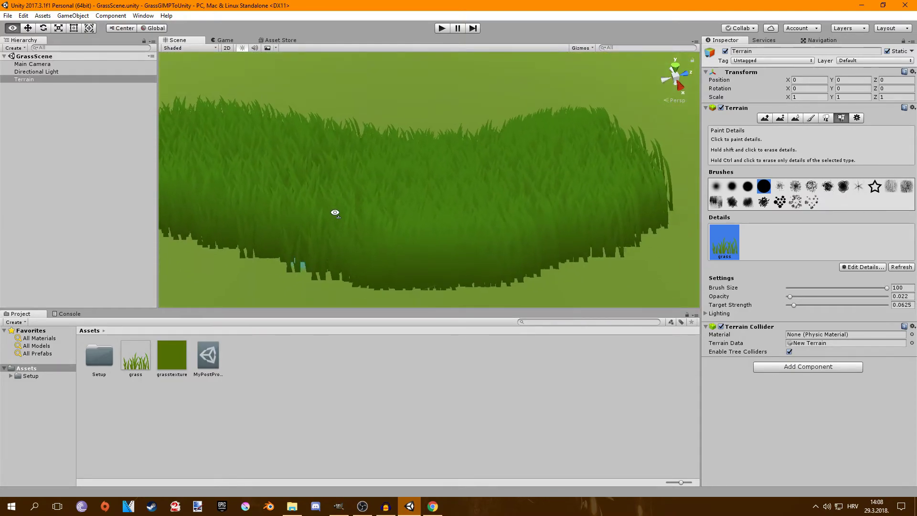
{"action": "left_click_drag", "start_coordinate": [334, 210], "coordinate": [364, 207]}
{"action": "scroll", "coordinate": [336, 210], "scroll_direction": "up", "scroll_amount": 5}
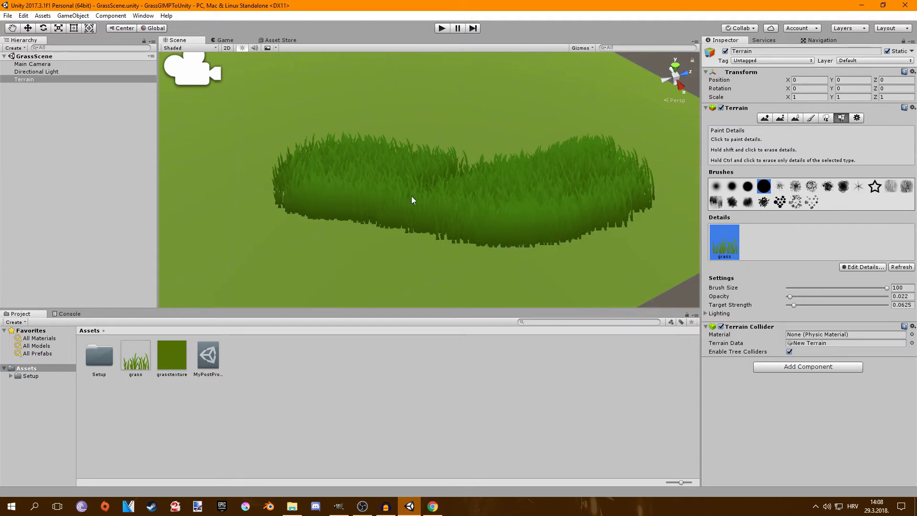
{"action": "mouse_move", "coordinate": [489, 214]}
{"action": "left_mouse_down"}
{"action": "mouse_move", "coordinate": [379, 177]}
{"action": "mouse_move", "coordinate": [266, 219]}
{"action": "mouse_move", "coordinate": [123, 220]}
{"action": "mouse_move", "coordinate": [88, 198]}
{"action": "left_mouse_up"}
Step: Select the MyPostProcessingFX profile and run the grassed scene in play mode
{"action": "left_click", "coordinate": [206, 355]}
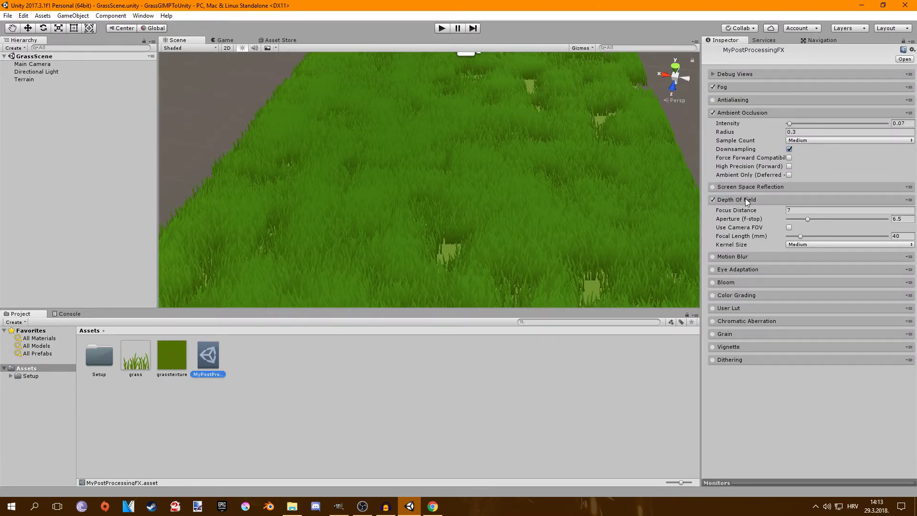
{"action": "left_click", "coordinate": [443, 29]}
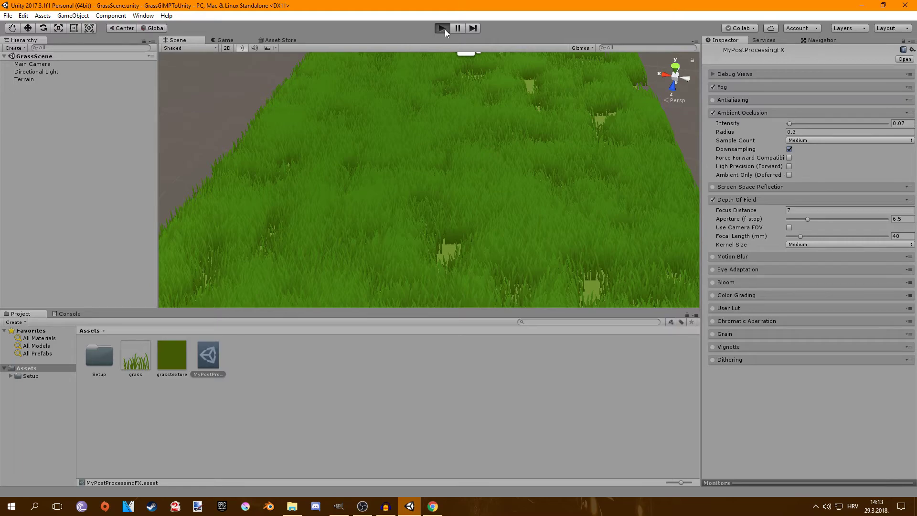